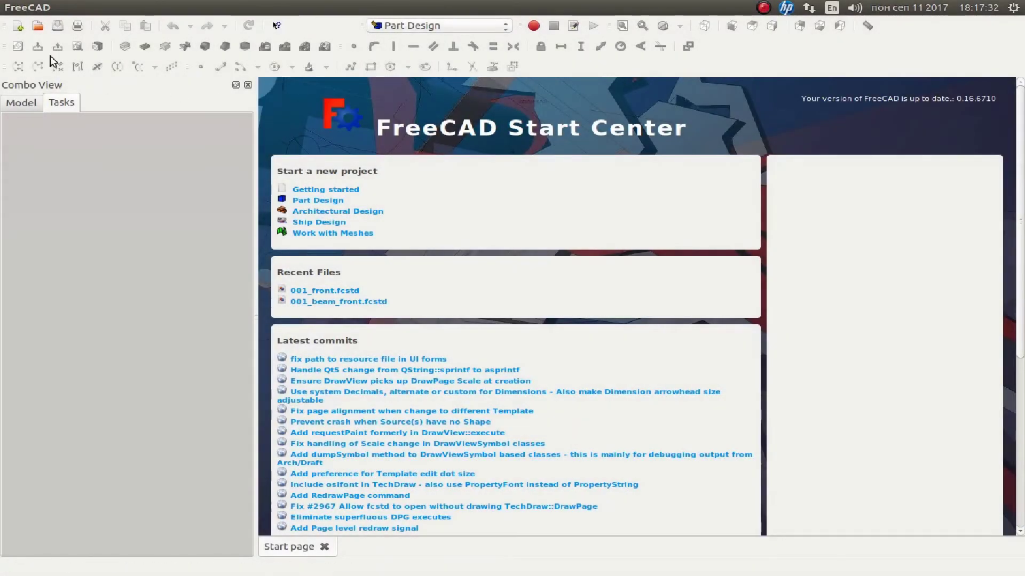
Create a new empty Part Design document named Unnamed
click(18, 27)
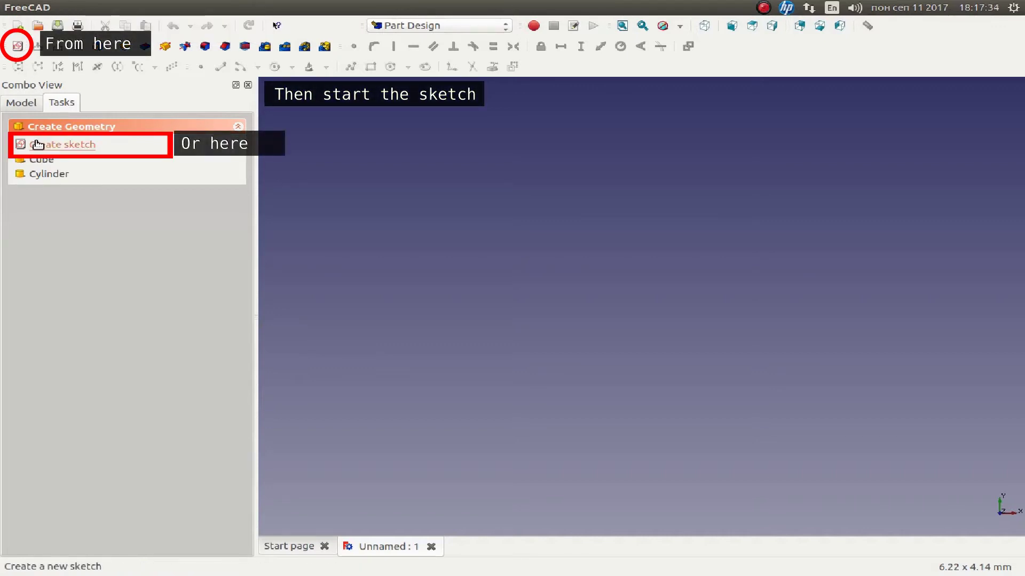
Create a new sketch on the XY-Plane
click(19, 48)
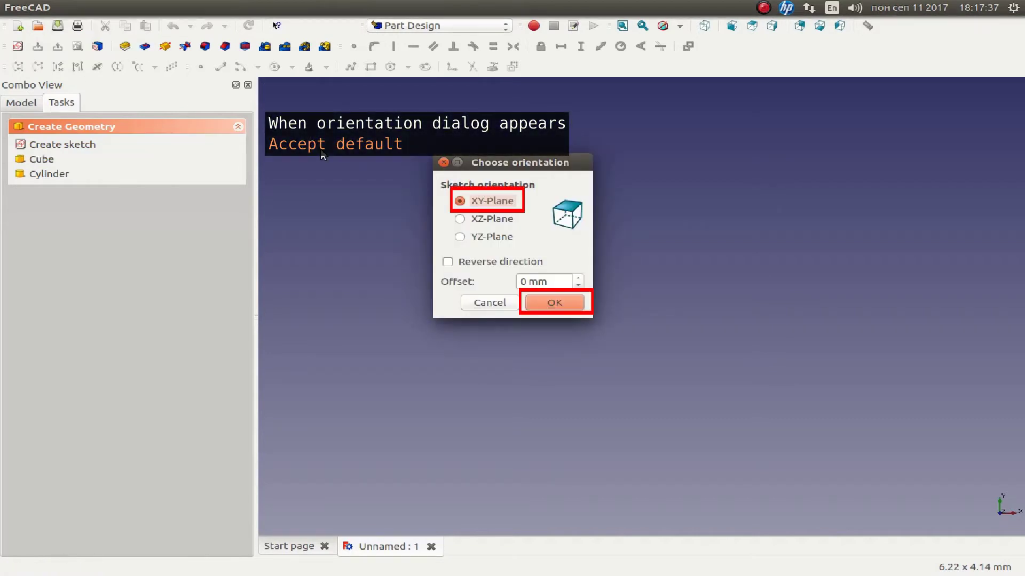
click(547, 303)
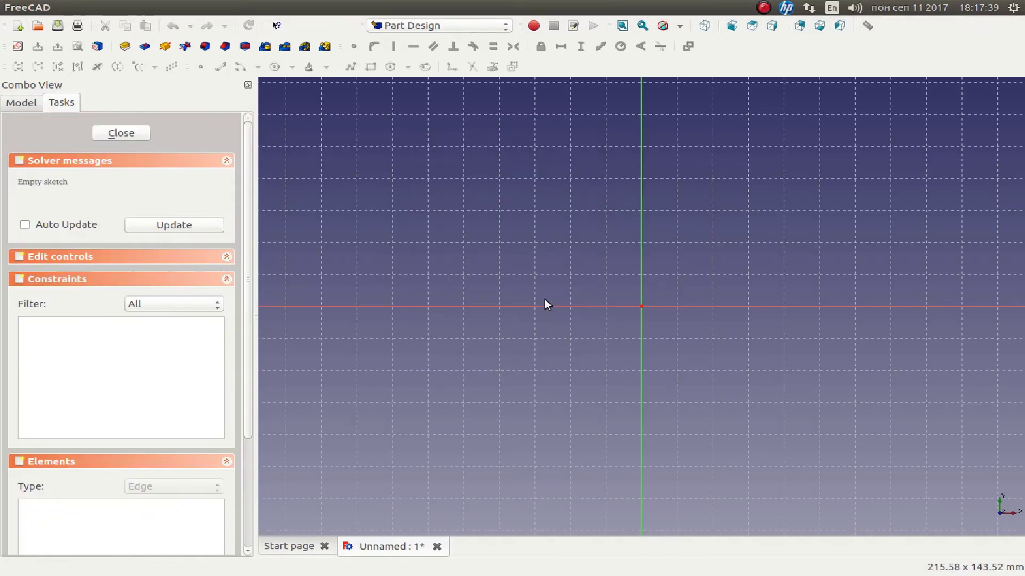
Draw a closed polyline outlining a tall rectangular bar with a narrow tang below it
click(350, 67)
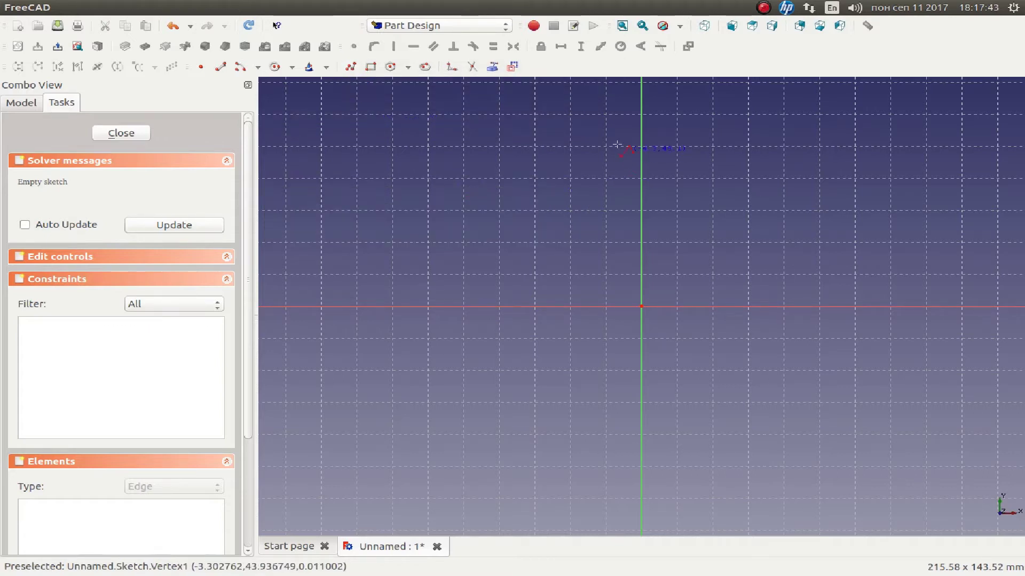
click(572, 115)
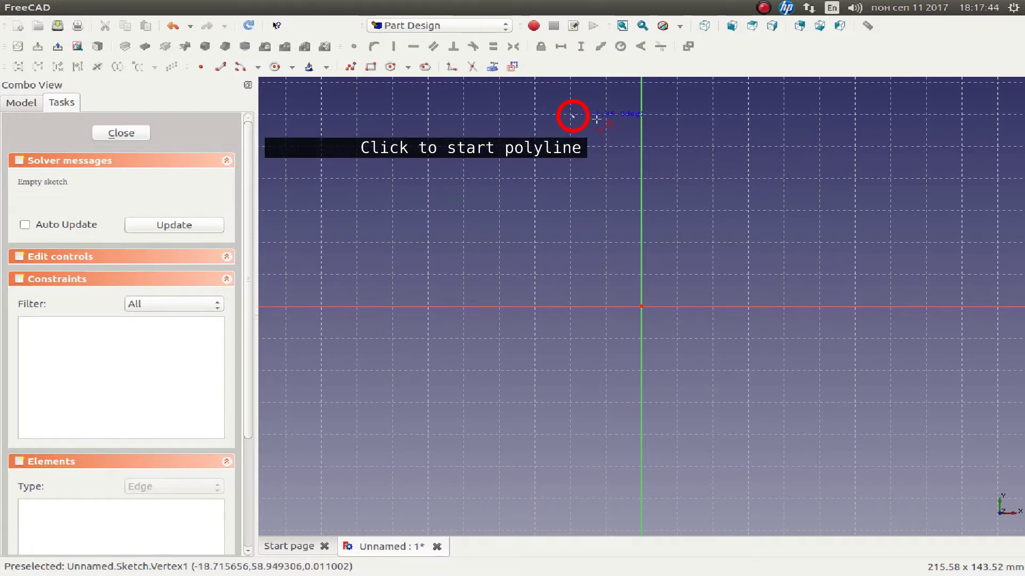
click(714, 115)
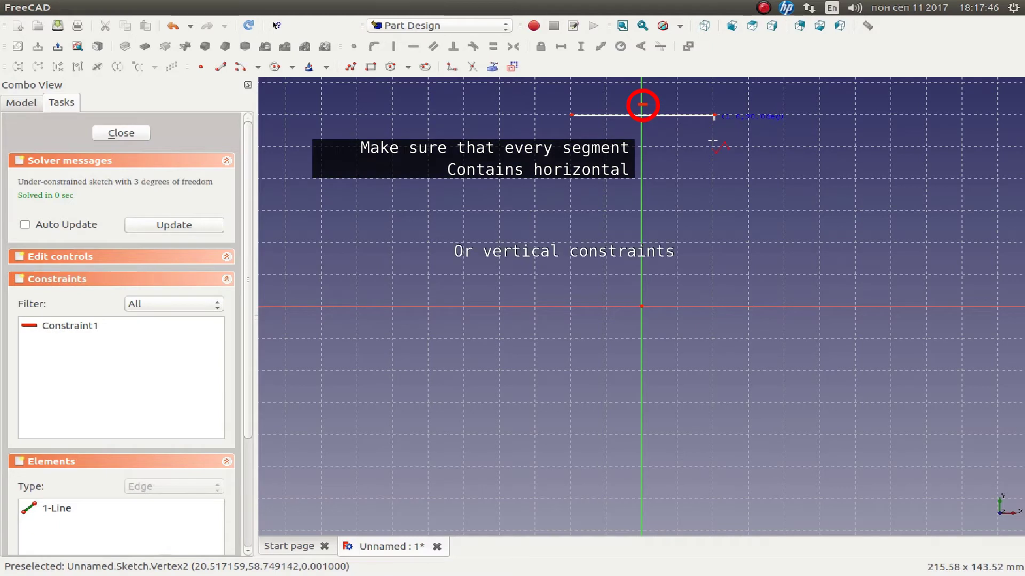
click(714, 402)
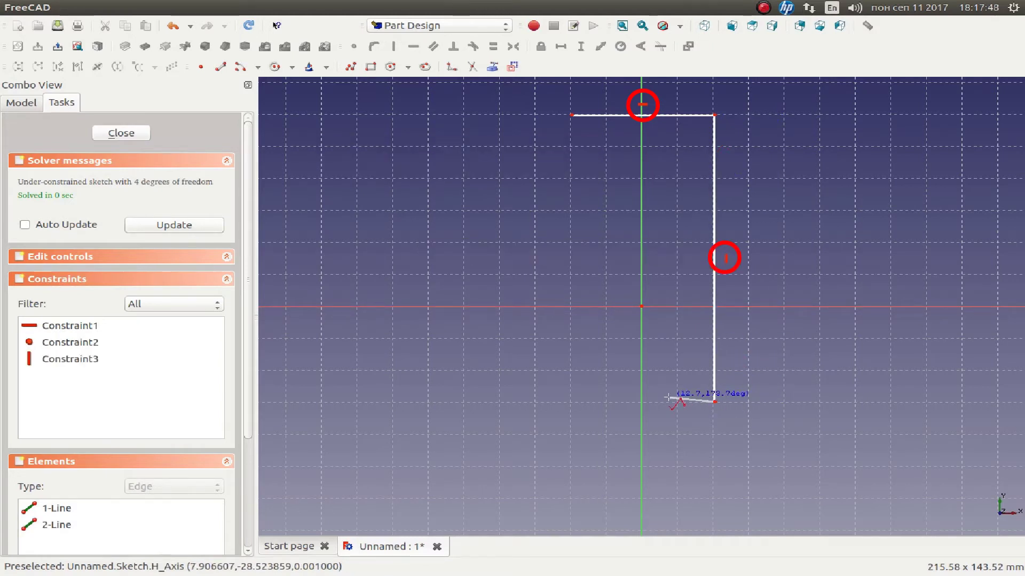
click(666, 401)
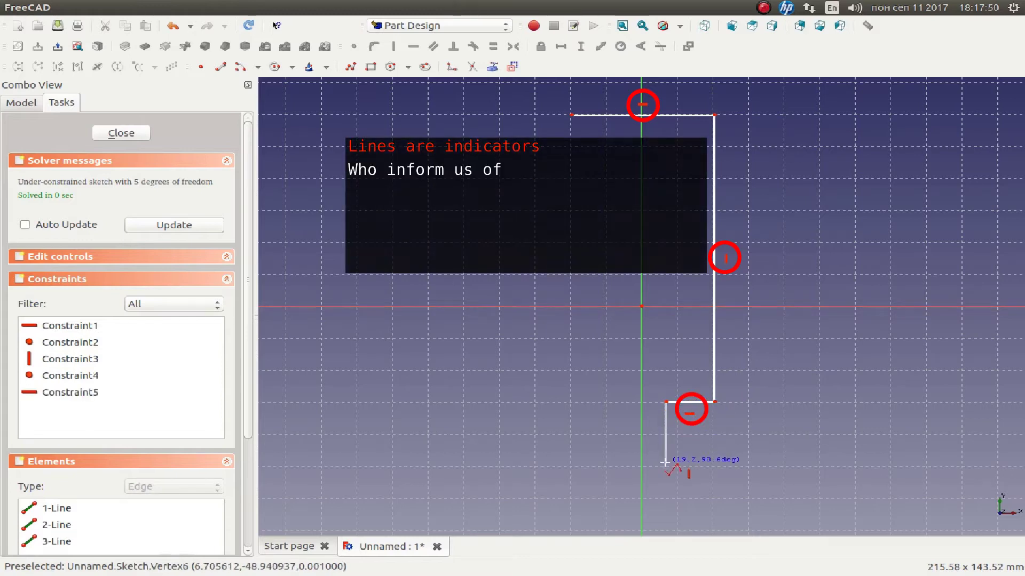
click(665, 466)
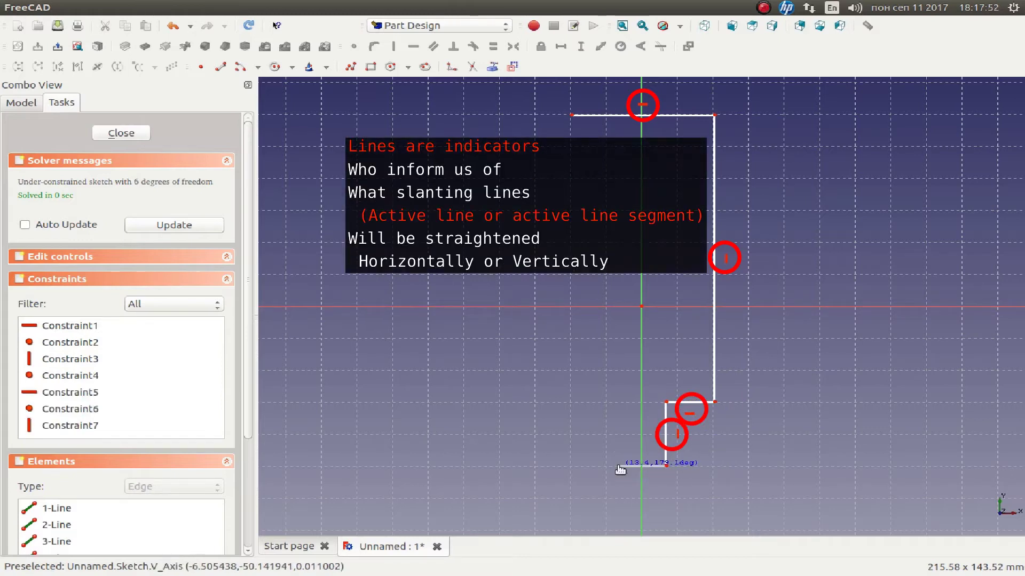
click(618, 466)
click(619, 402)
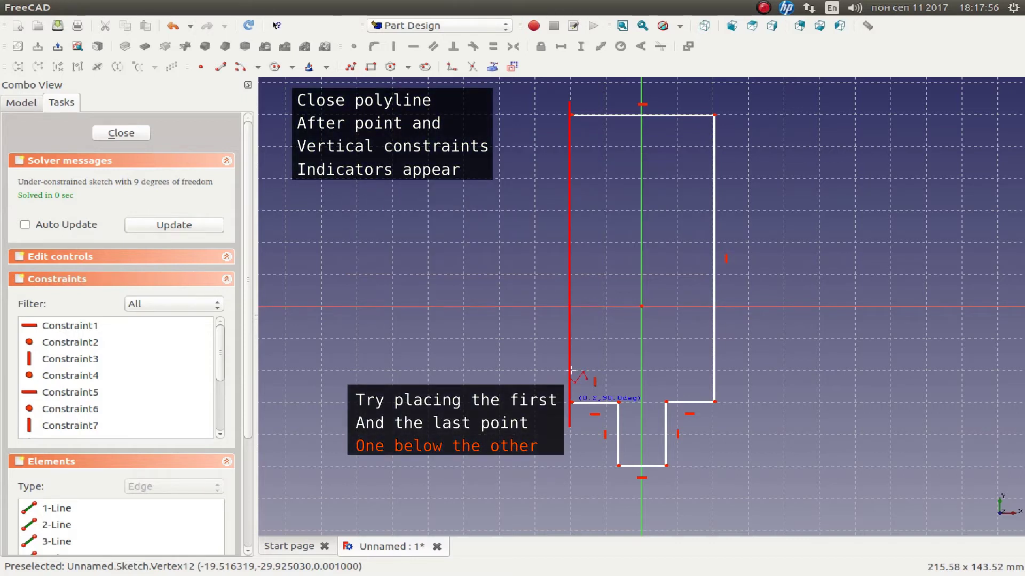
click(570, 114)
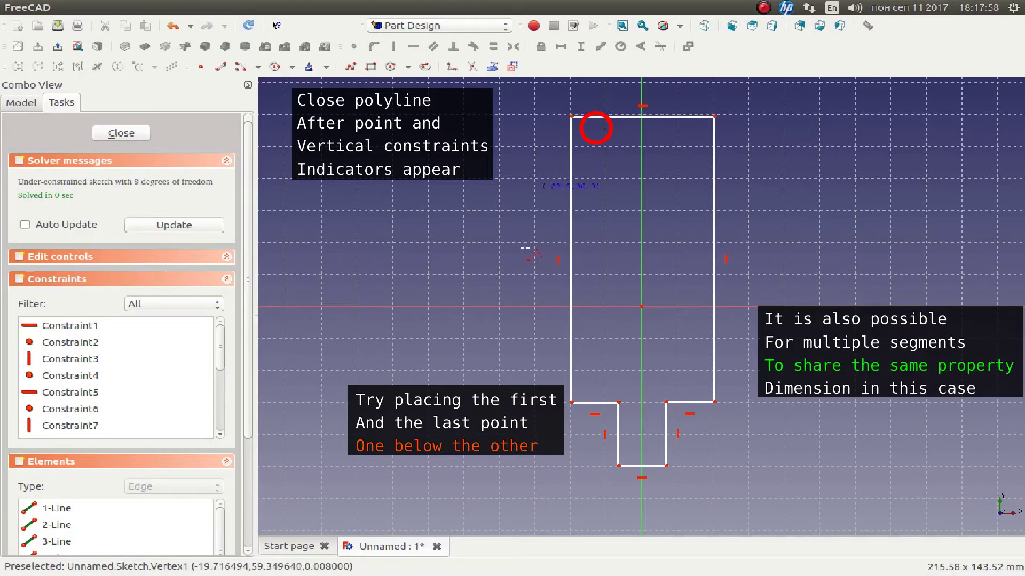
right_click(508, 281)
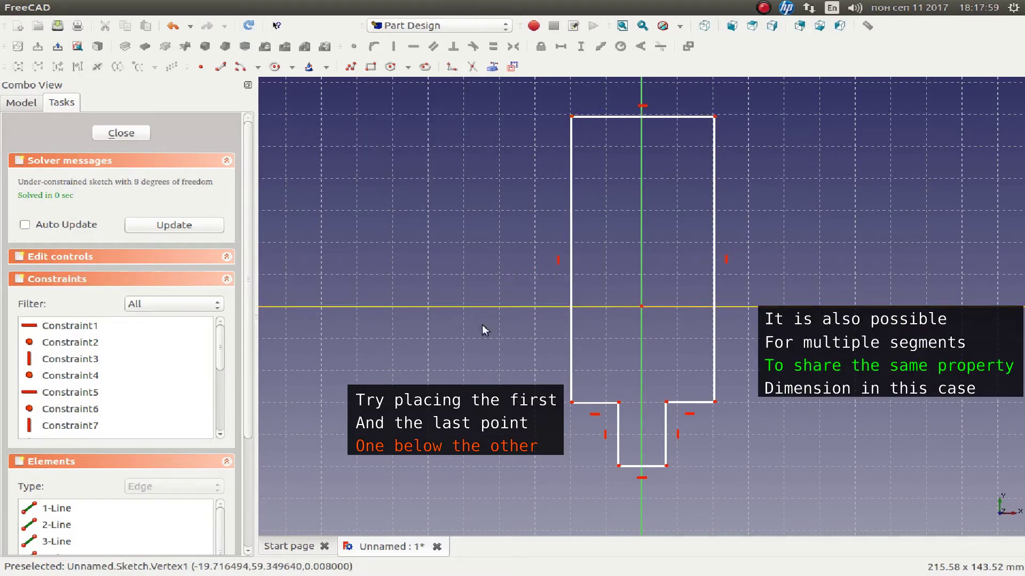
Make both shoulder edges and the tang's bottom edge equal in length
click(603, 404)
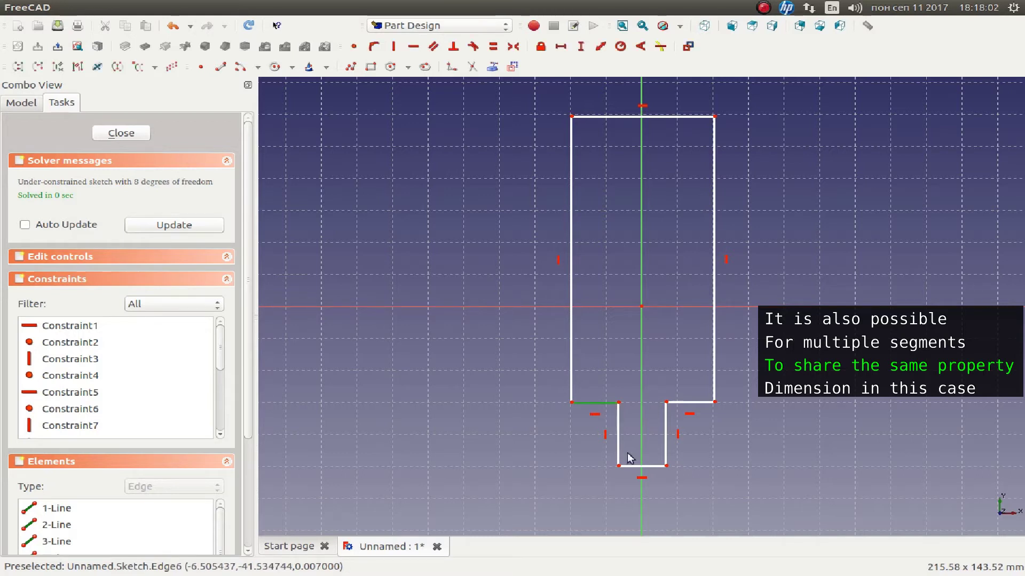
click(648, 466)
click(692, 403)
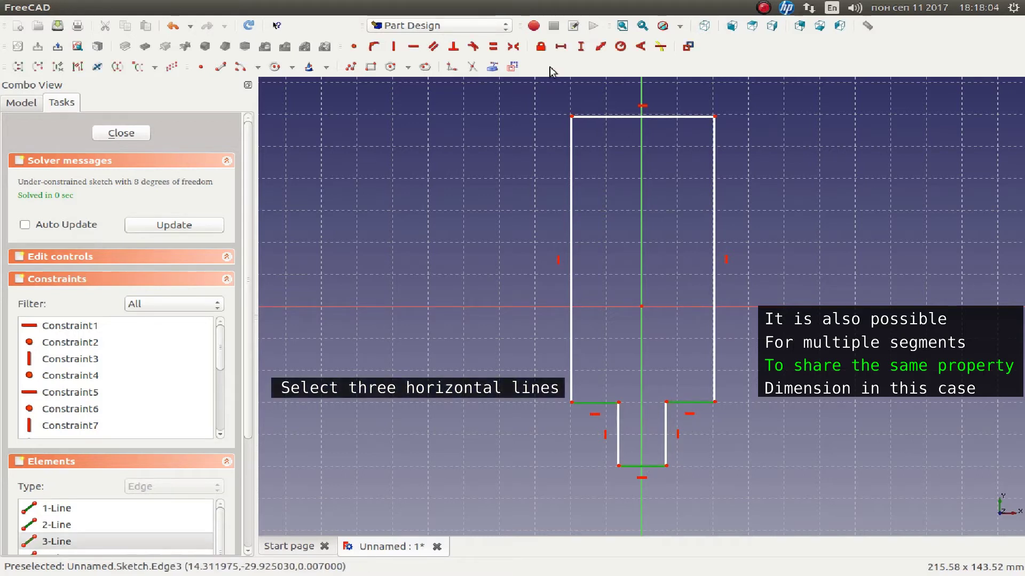
click(493, 46)
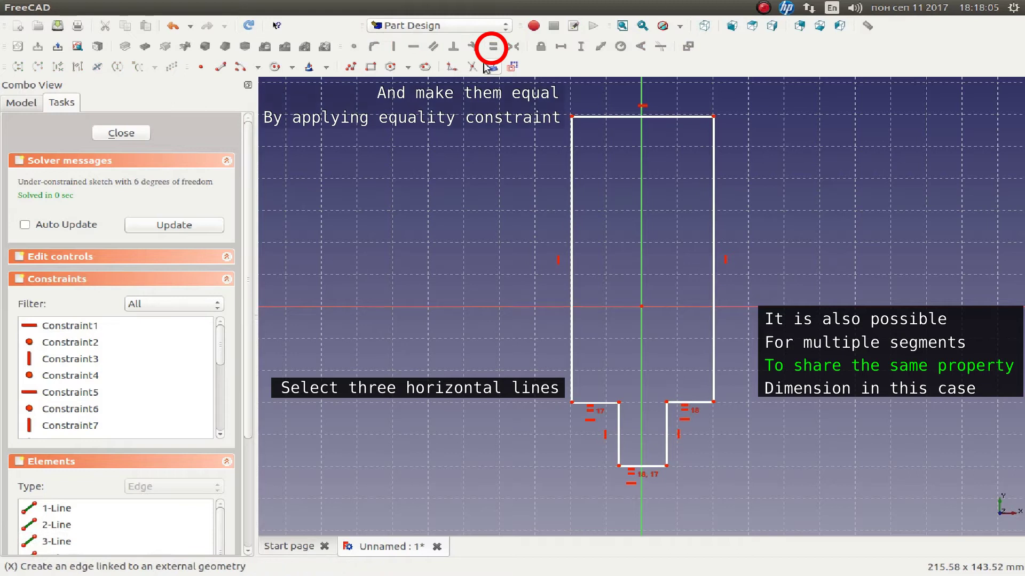
Make the tang's left and right sides equal in length
click(619, 420)
click(667, 432)
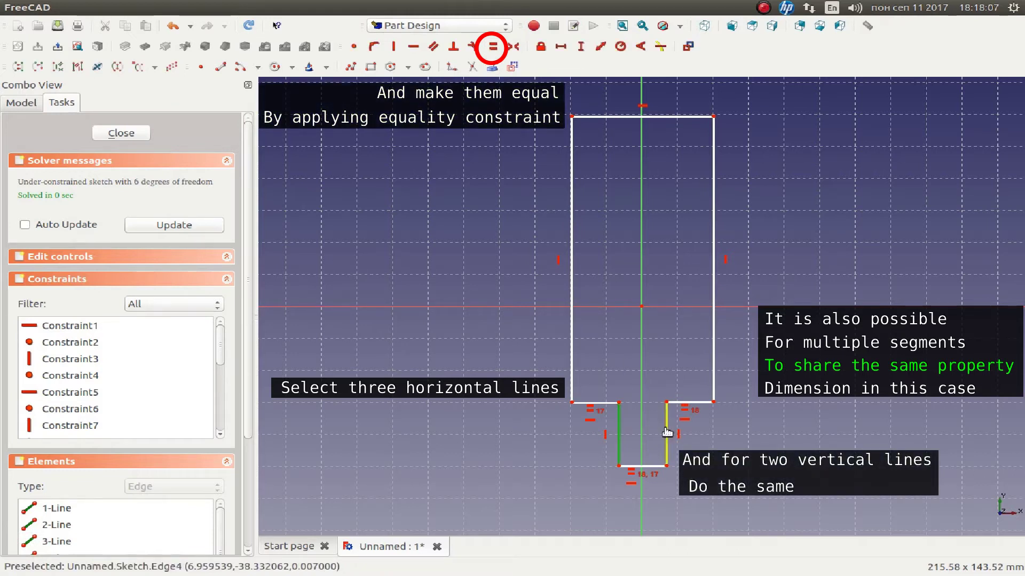
click(493, 47)
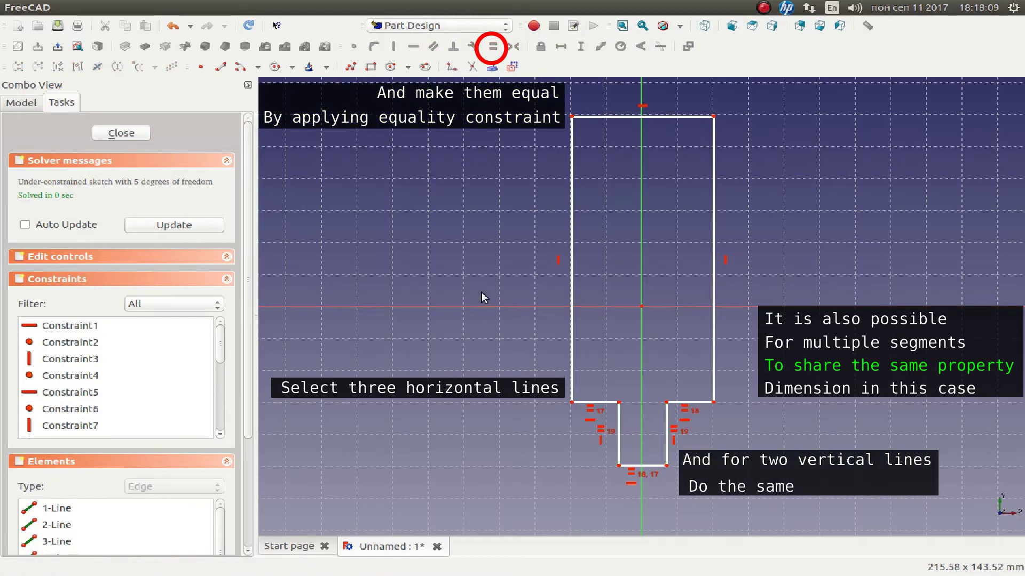
click(572, 402)
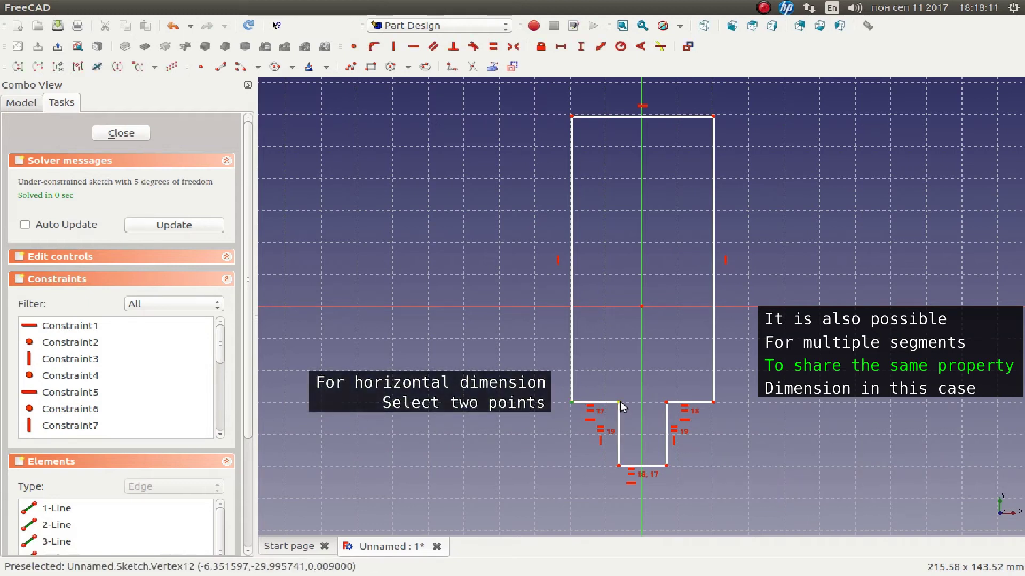
Set the left shoulder width with a 20 mm horizontal distance
click(619, 402)
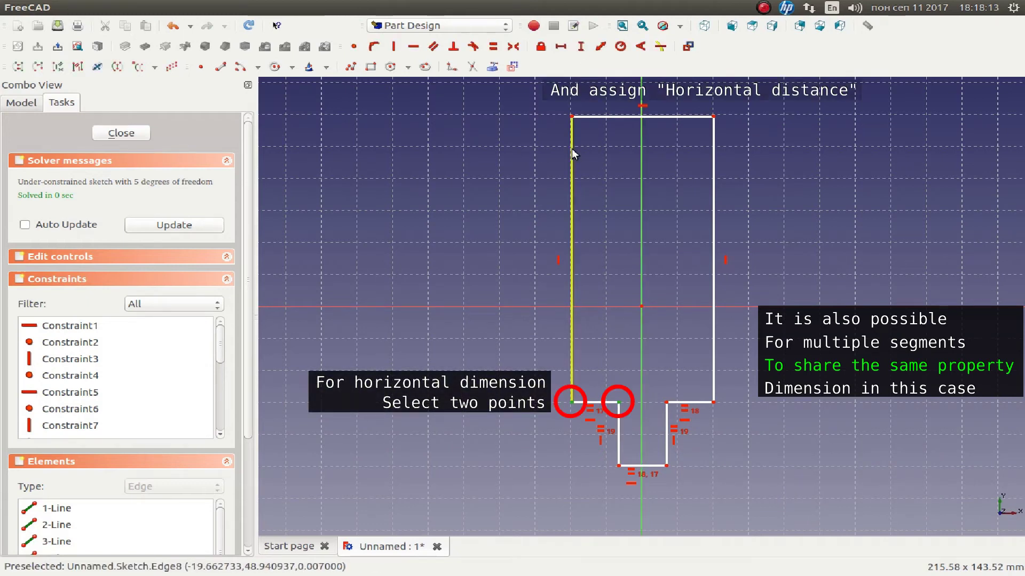
click(561, 47)
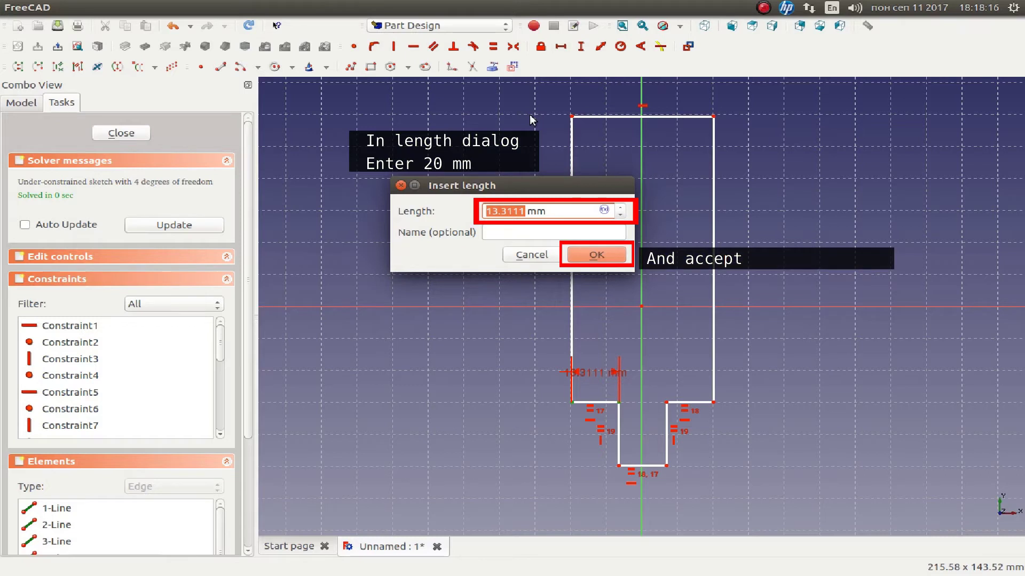
text(20)
key(Return)
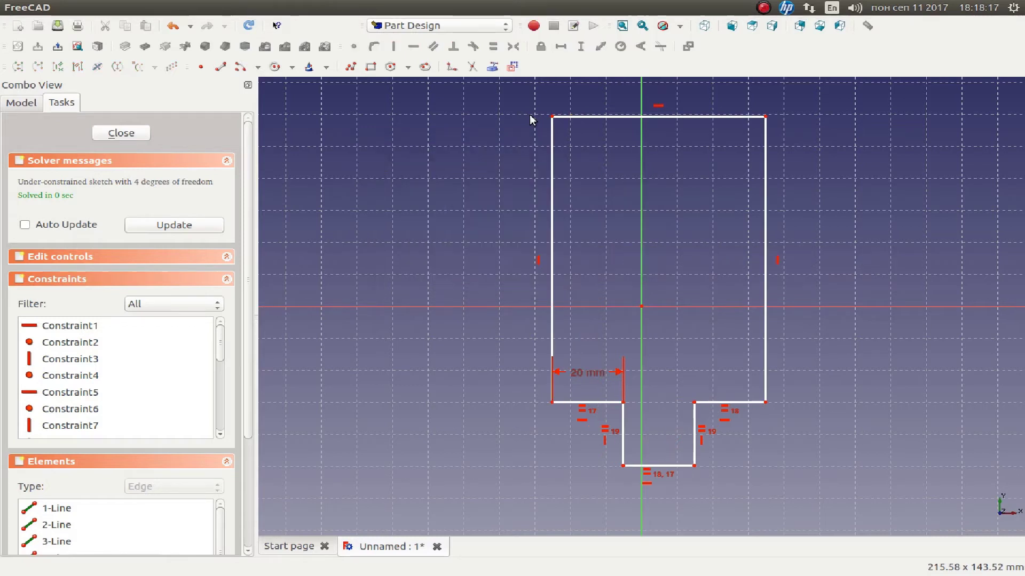
Fix the tang's length with a 60 mm vertical distance
click(623, 465)
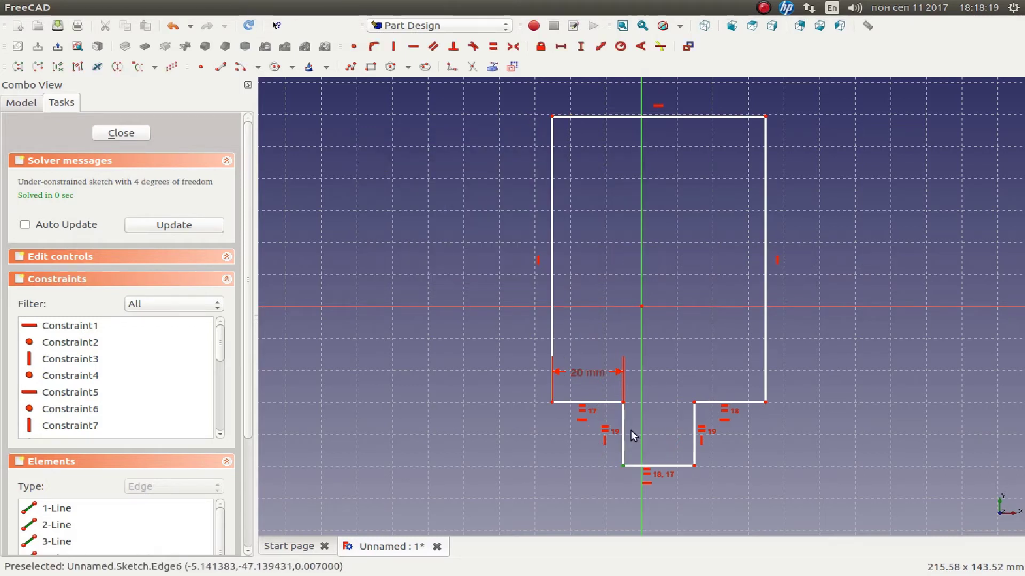
click(623, 402)
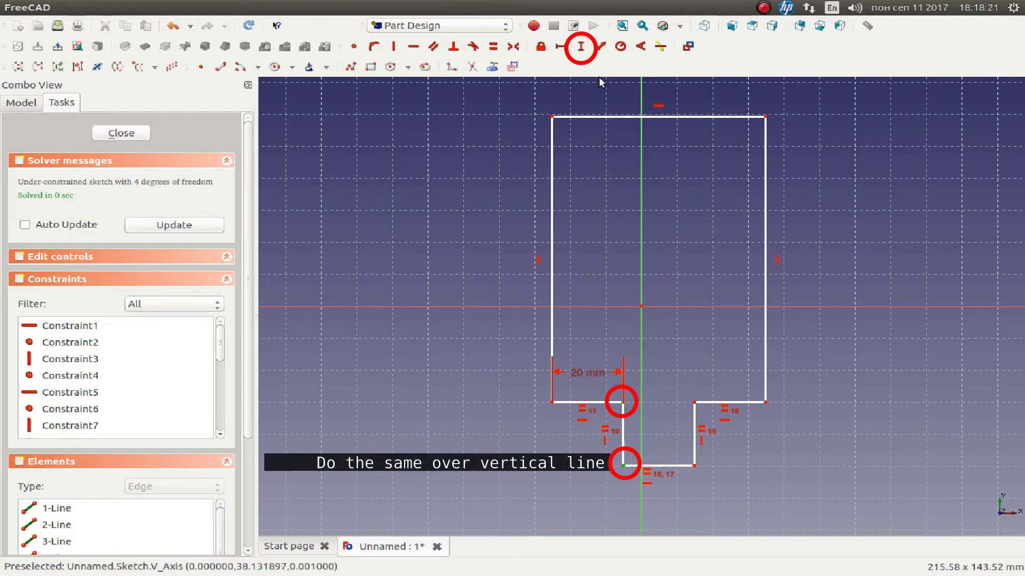
click(582, 47)
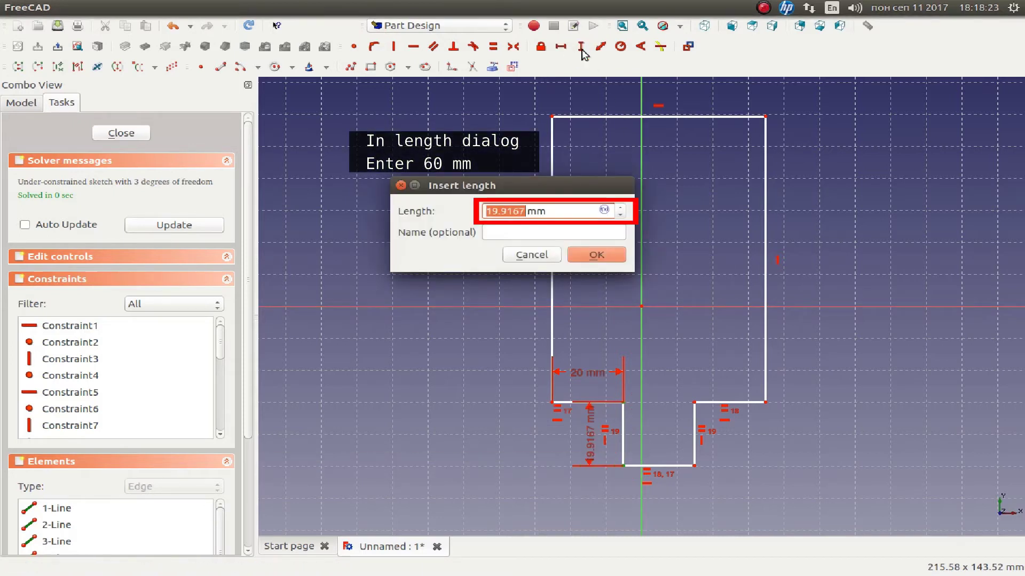
text(0)
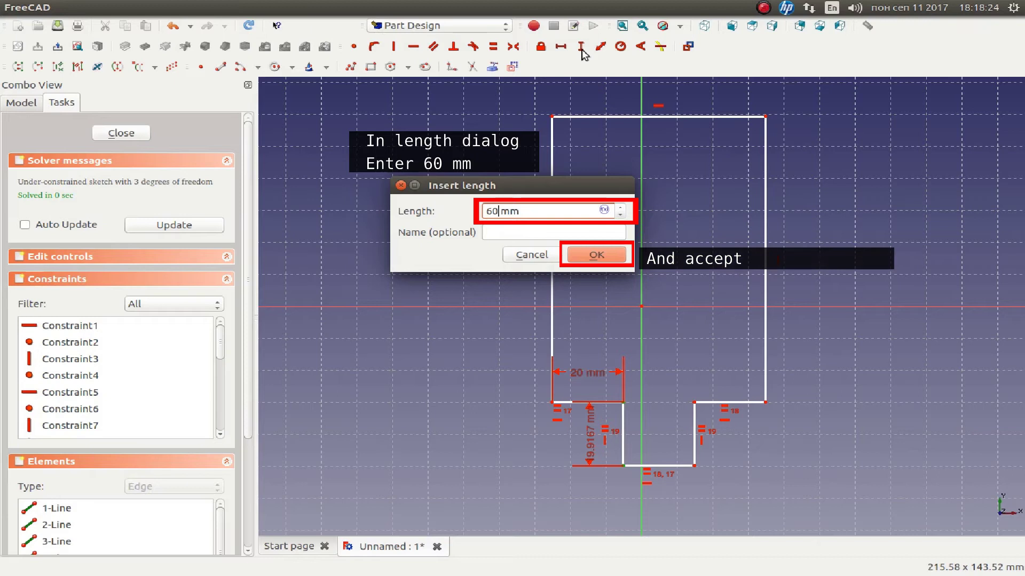
key(Return)
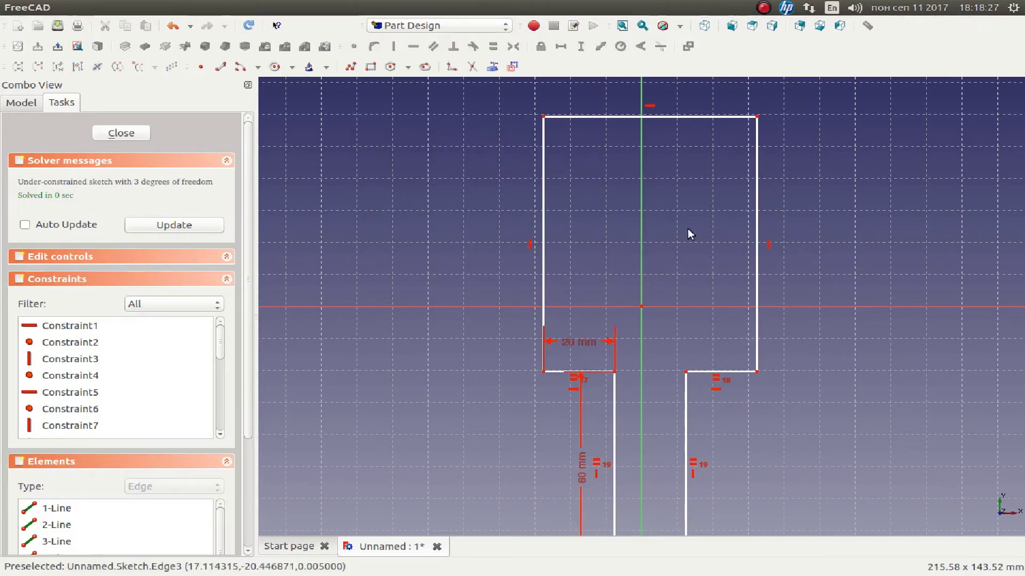
Drag the shoulders down and the top edge up to lengthen the bar
scroll(685, 216, down, 5)
middle_drag(686, 216, 580, 222)
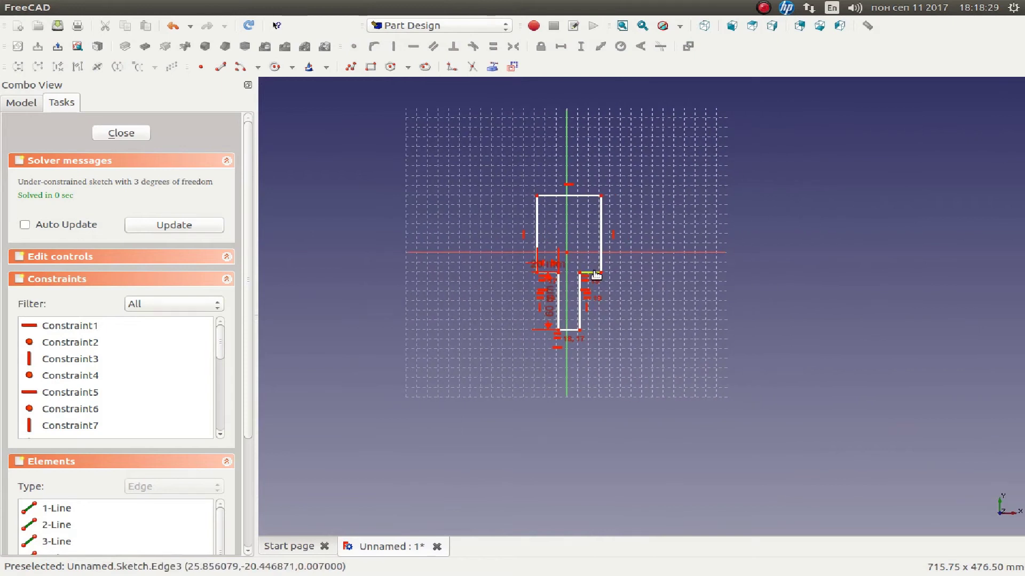
drag(596, 272, 593, 433)
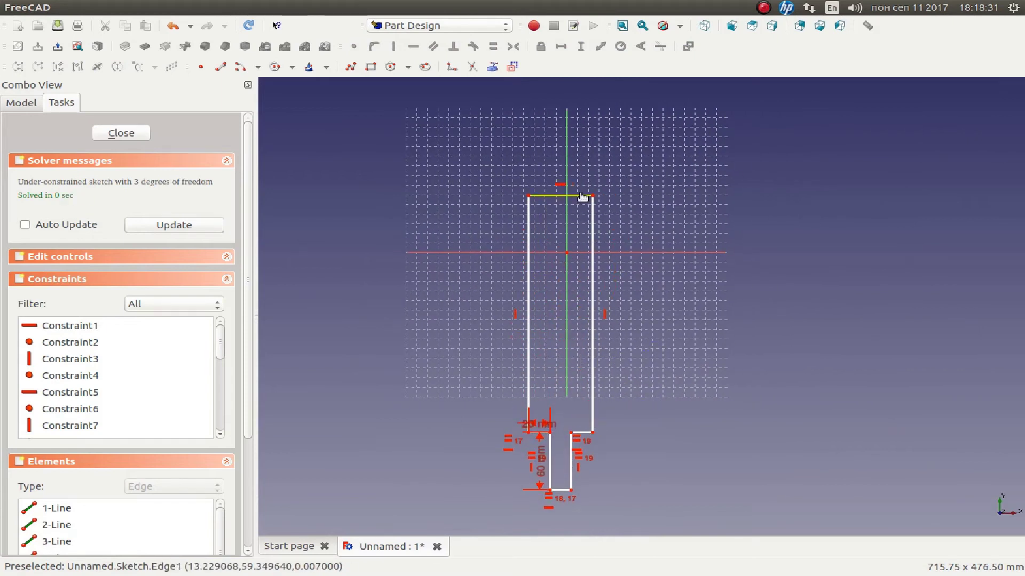
drag(583, 197, 586, 132)
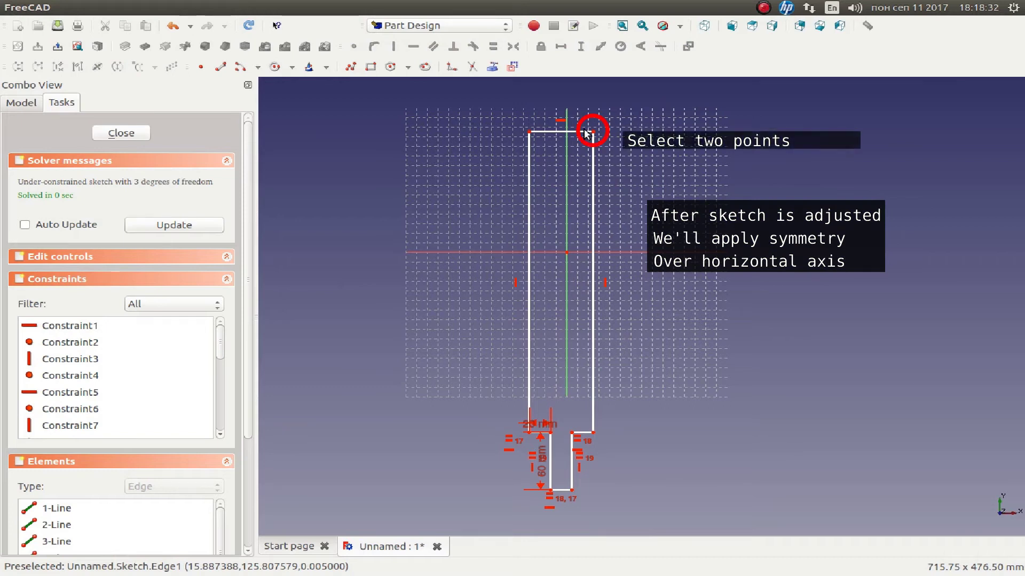
Make the bar's top-right and bottom-right corners symmetric about the horizontal axis
click(592, 131)
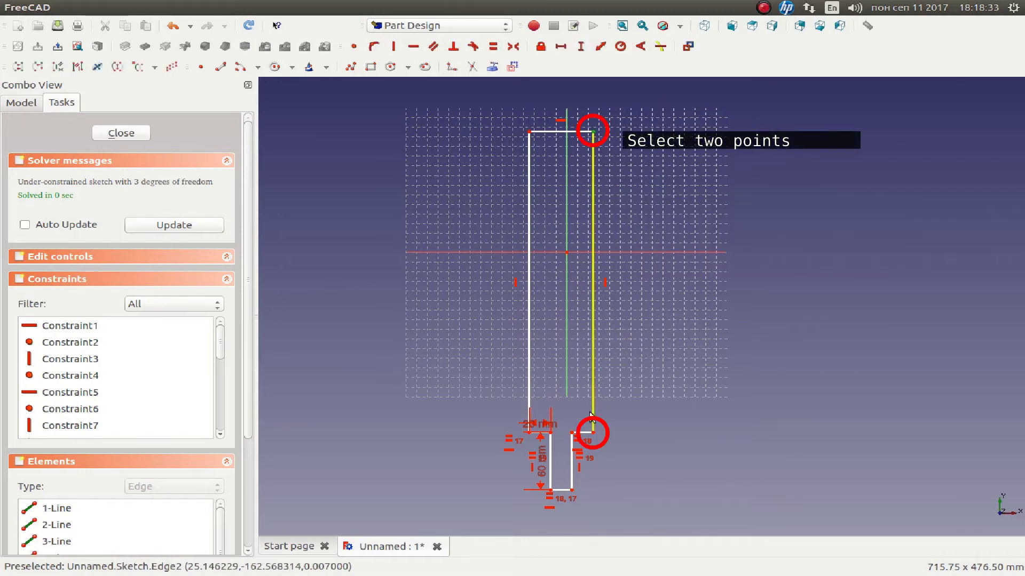
click(593, 434)
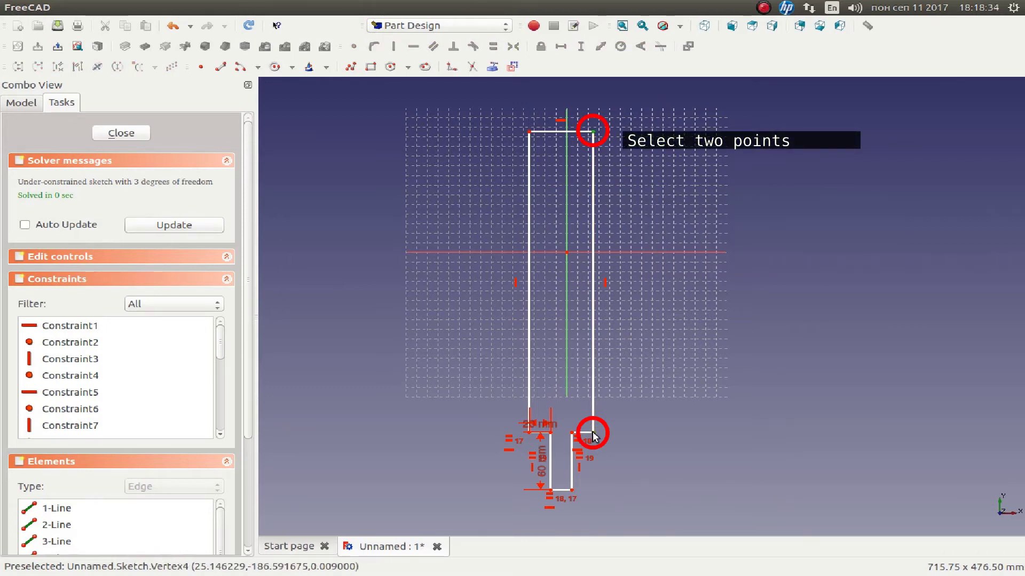
click(634, 252)
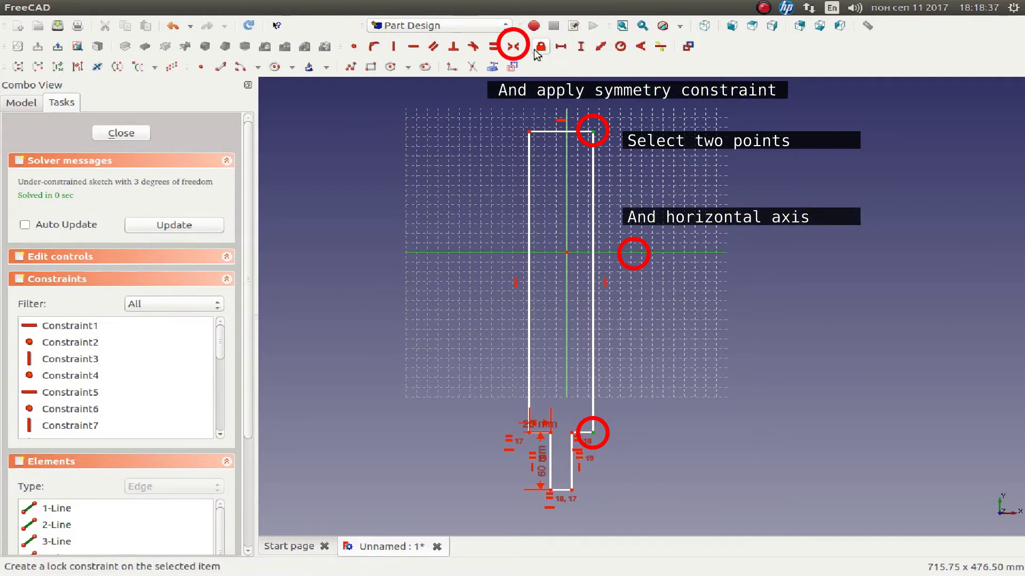
click(514, 46)
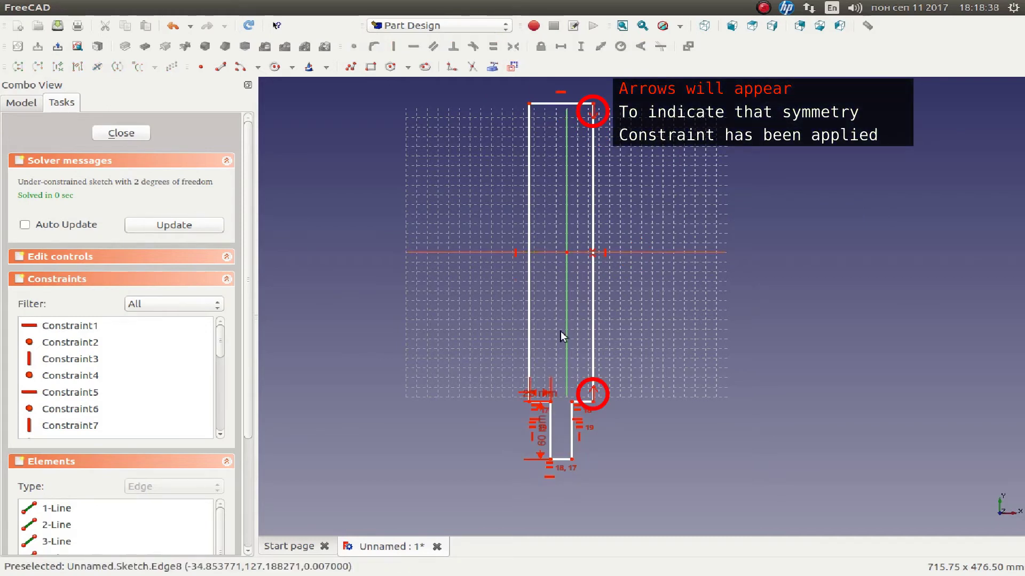
drag(585, 407, 590, 458)
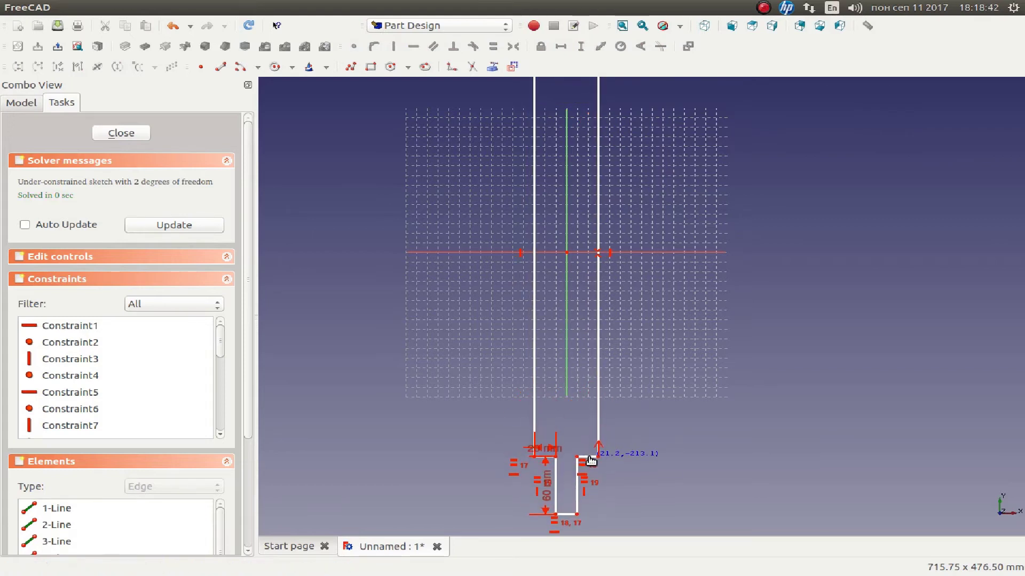
scroll(545, 346, down, 2)
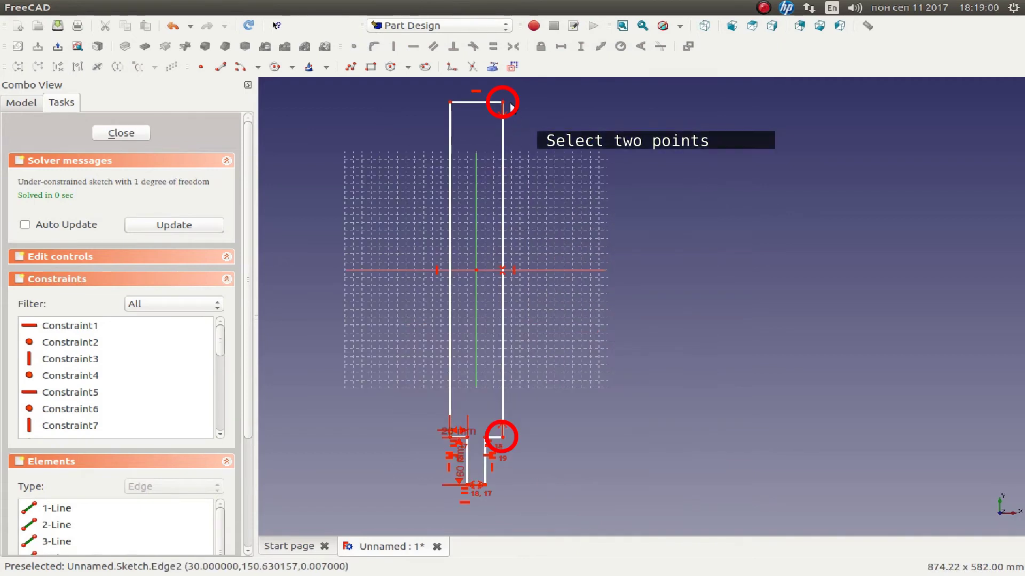
Dimension the bar's vertical length as 520 mm, fully constraining the sketch
click(502, 102)
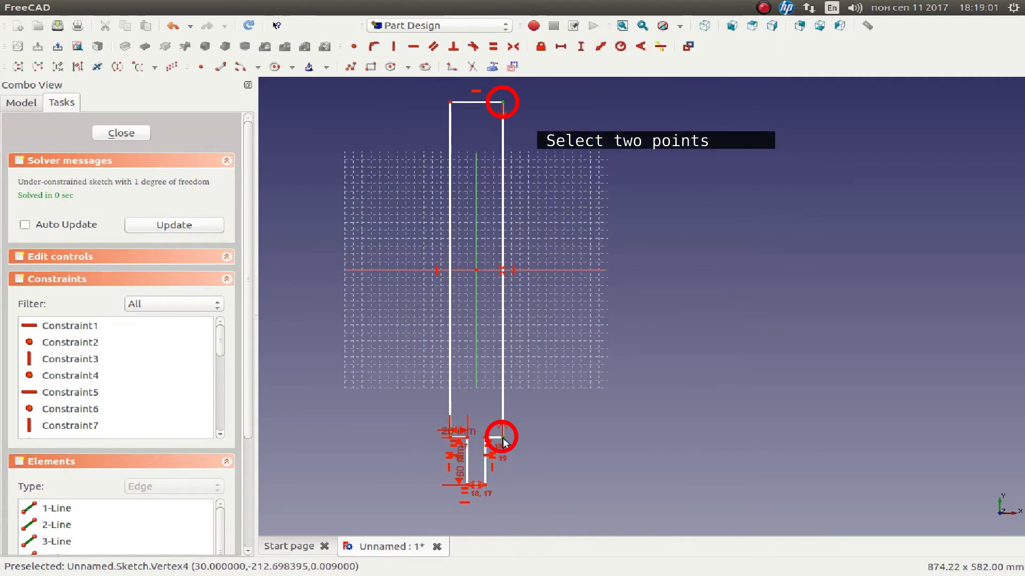
click(581, 47)
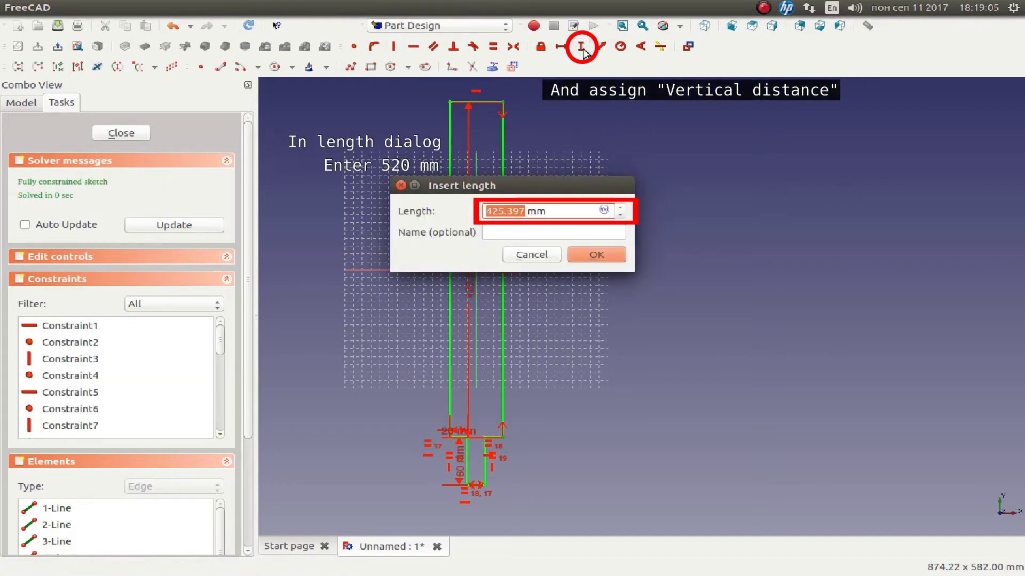
text(520)
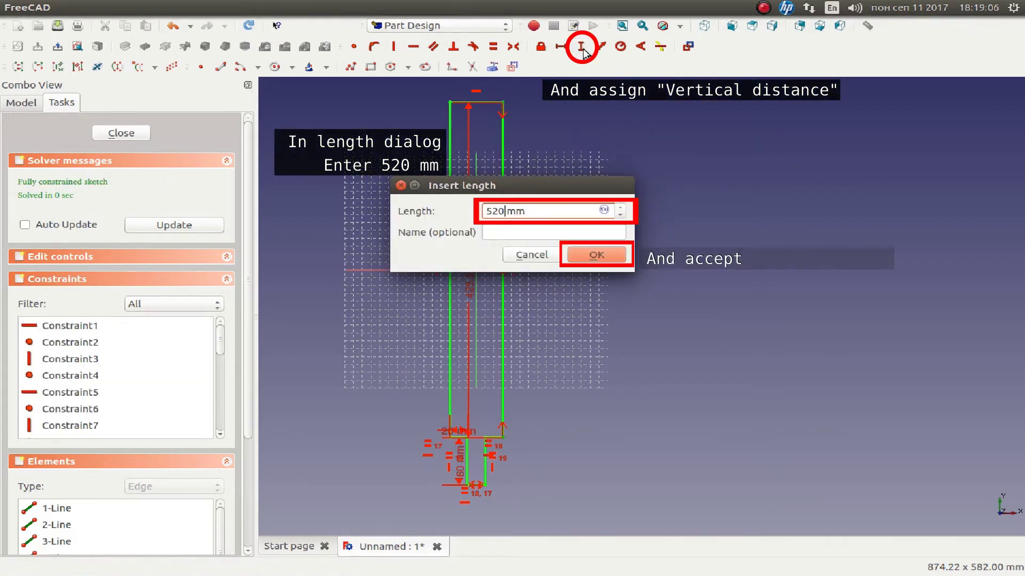
key(Return)
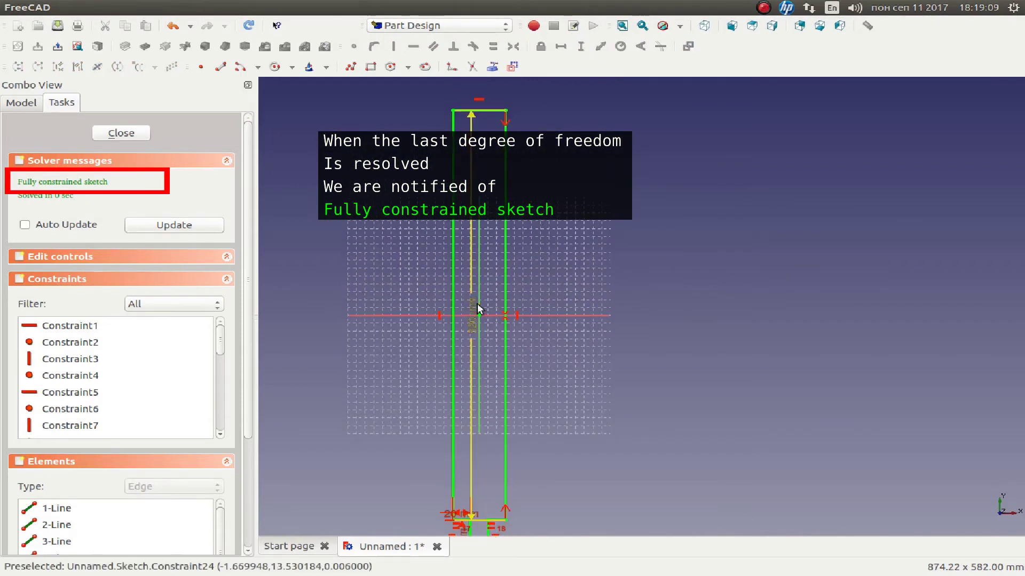
drag(477, 304, 530, 320)
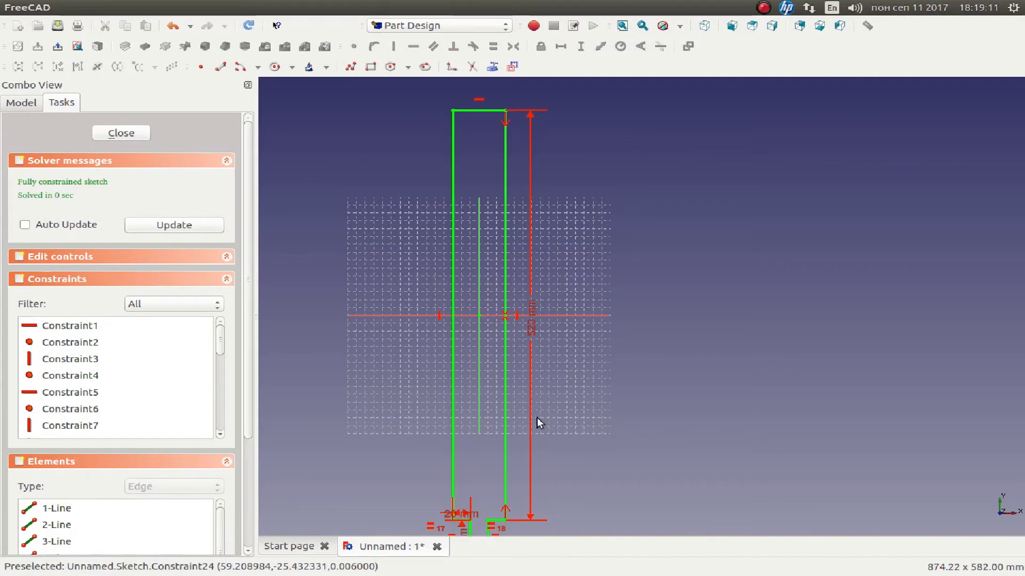
middle_drag(536, 417, 549, 284)
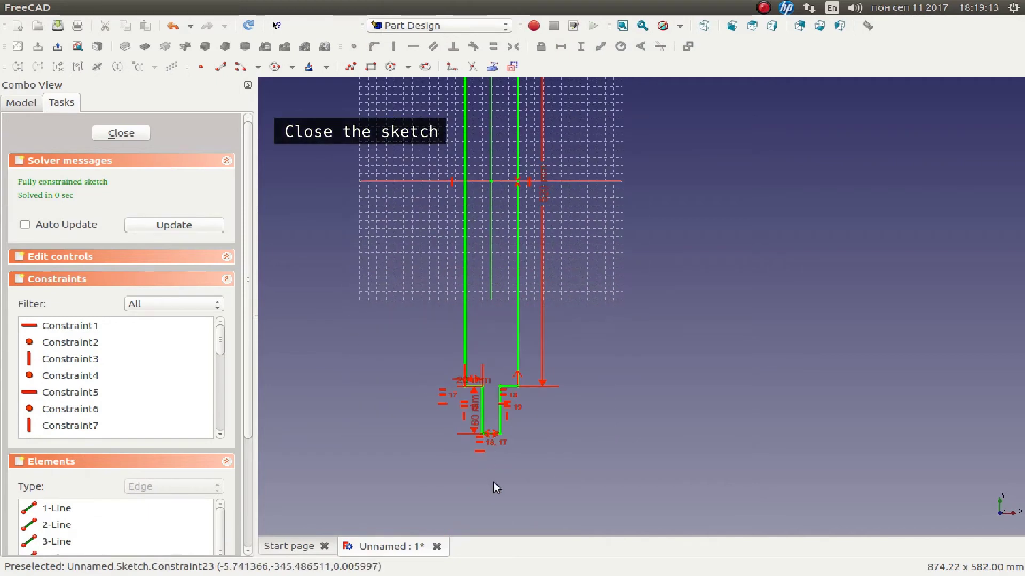
Close the sketch and pad it into a 60 mm thick solid
click(121, 133)
middle_drag(465, 227, 548, 330)
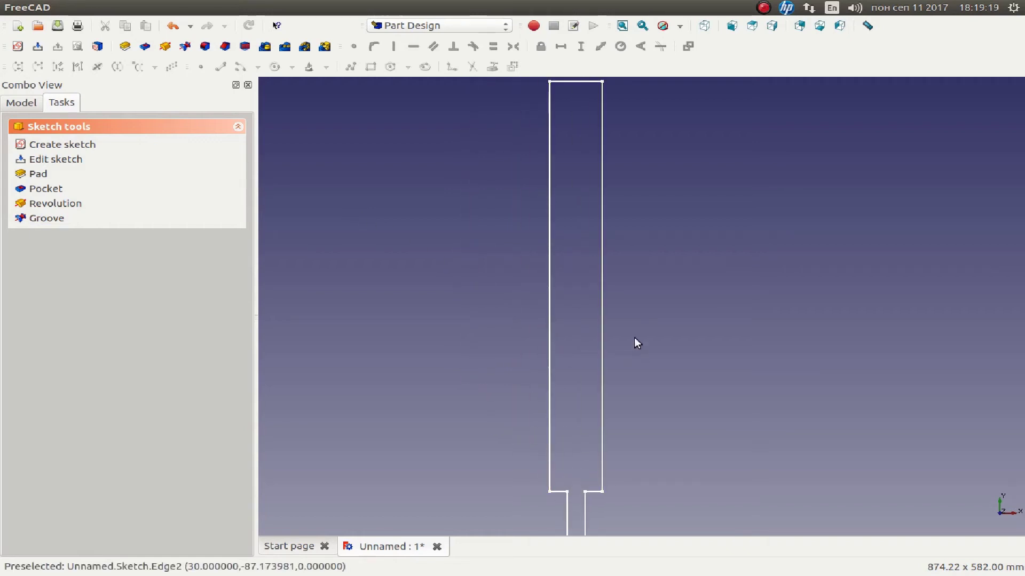
mouse_move(644, 356)
middle_down()
mouse_move(571, 338)
mouse_move(517, 283)
mouse_move(492, 277)
mouse_move(491, 293)
middle_up()
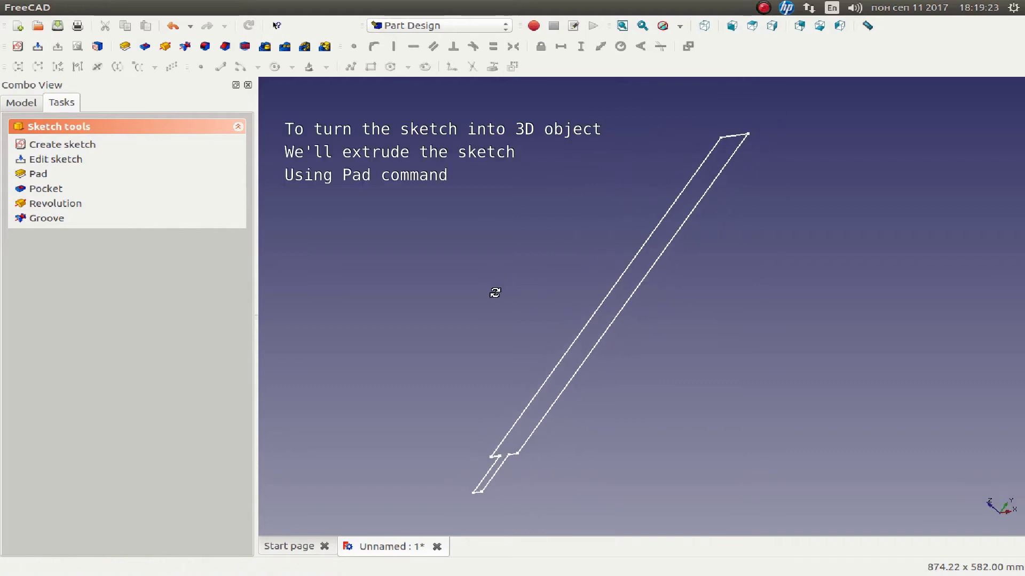
mouse_move(894, 161)
middle_down()
mouse_move(952, 156)
mouse_move(965, 234)
middle_up()
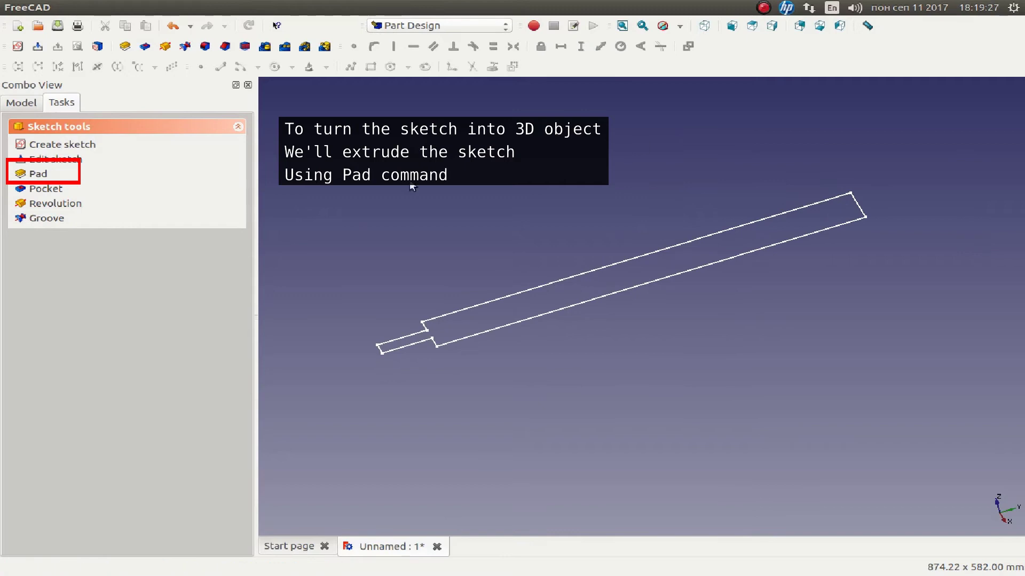
click(46, 175)
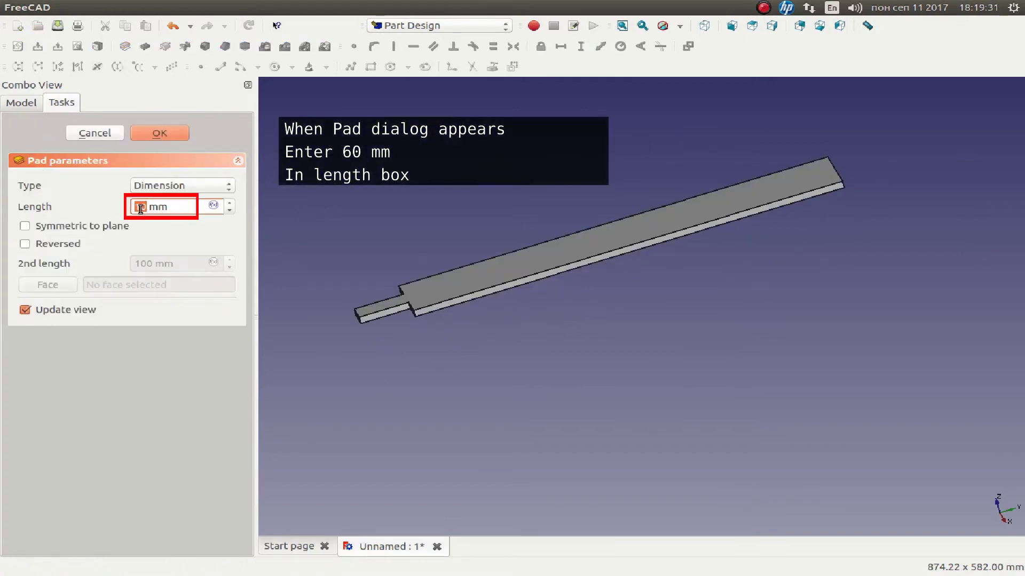
text(60)
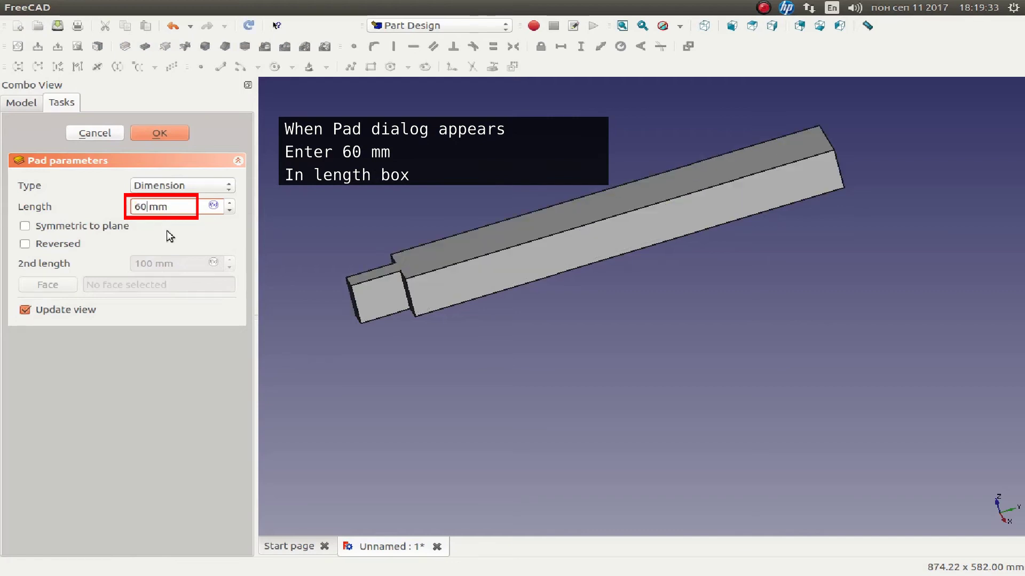
key(Return)
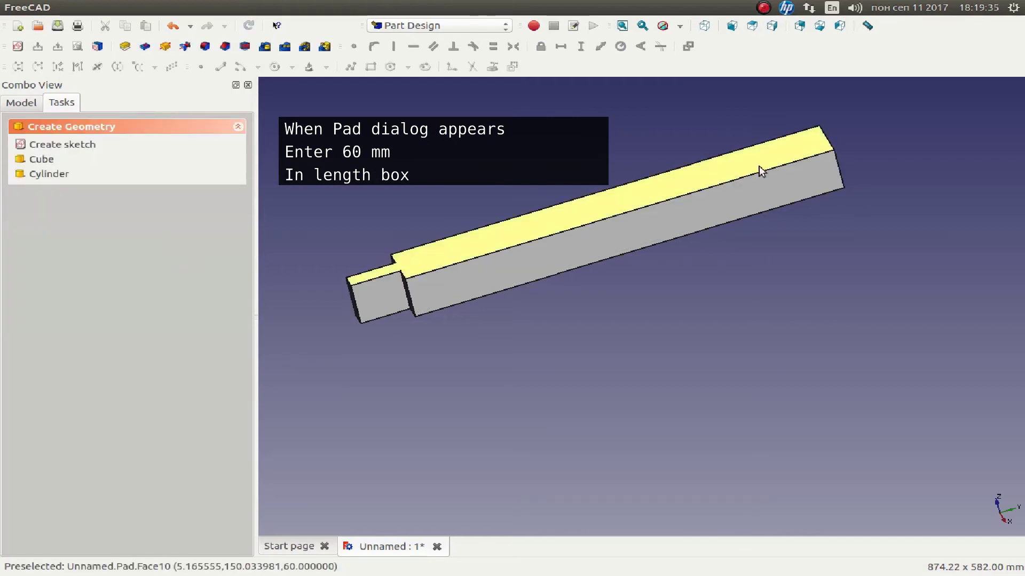
middle_drag(726, 194, 646, 246)
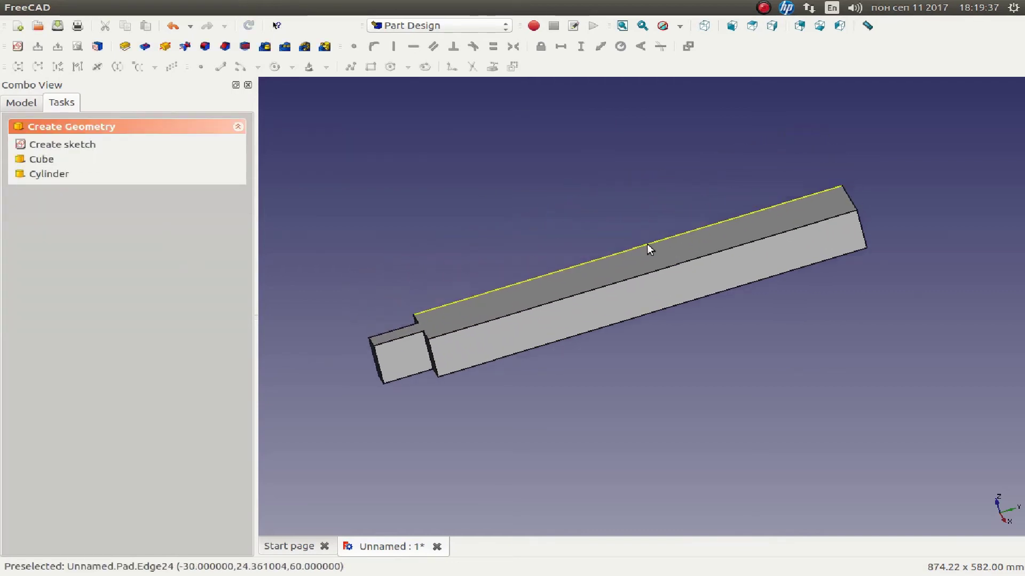
scroll(684, 273, up, 2)
Open a new sketch on the padded bar's long side face, zoomed to fill the view
click(835, 243)
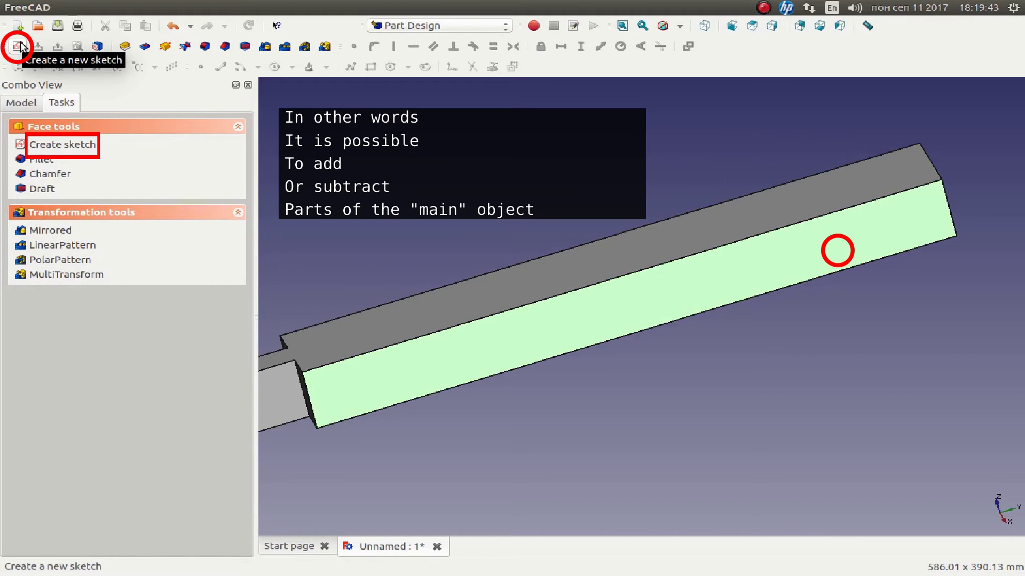
click(17, 46)
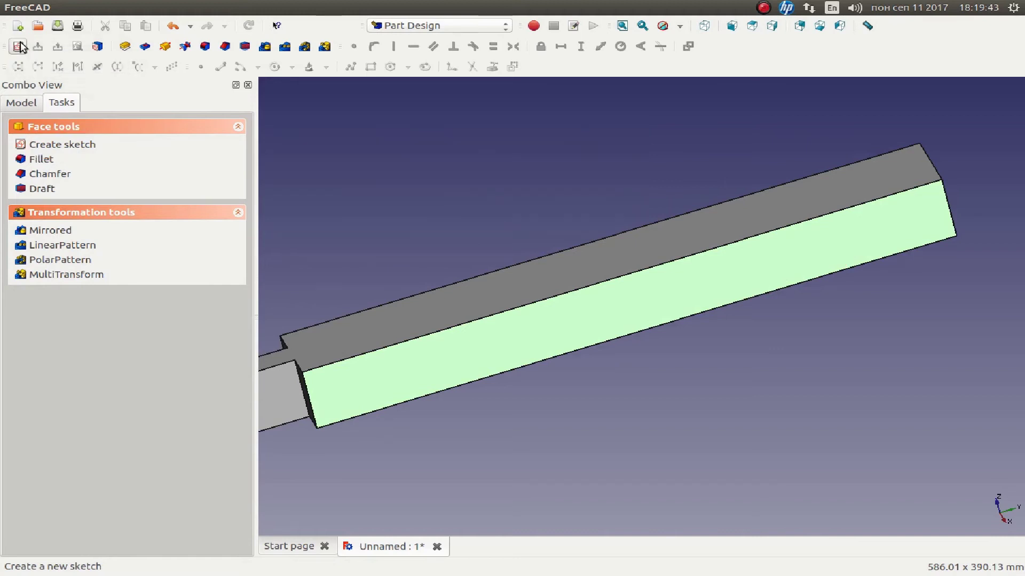
middle_drag(951, 280, 683, 312)
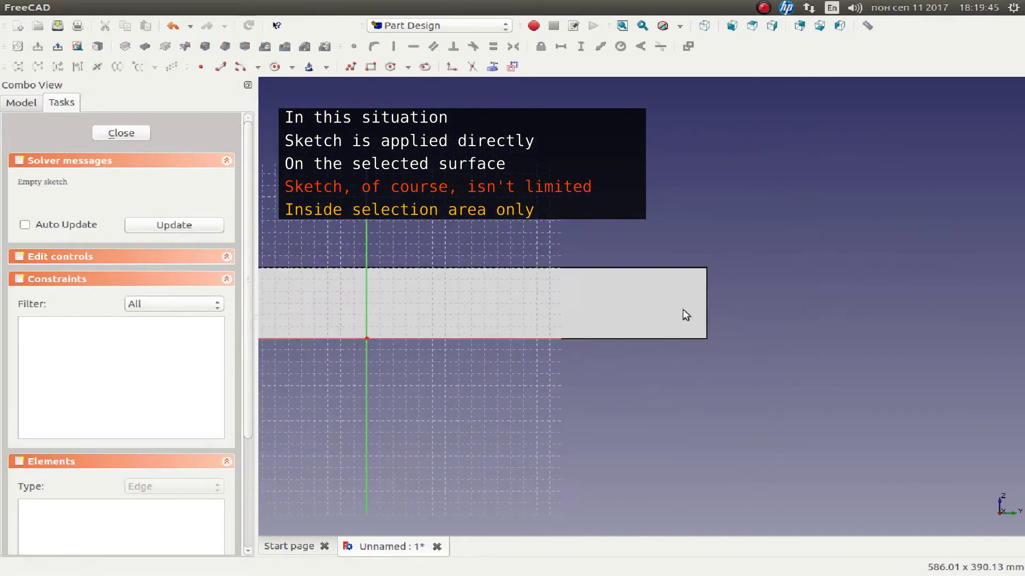
scroll(738, 309, up, 3)
scroll(616, 311, up, 2)
middle_drag(615, 311, 722, 300)
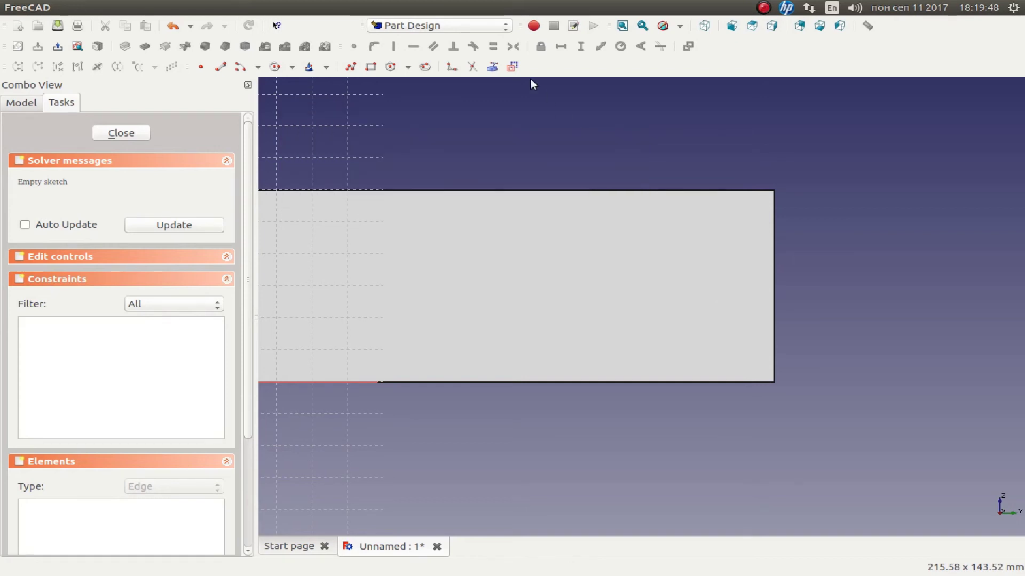
Import the face's right end edge as external reference geometry
click(493, 68)
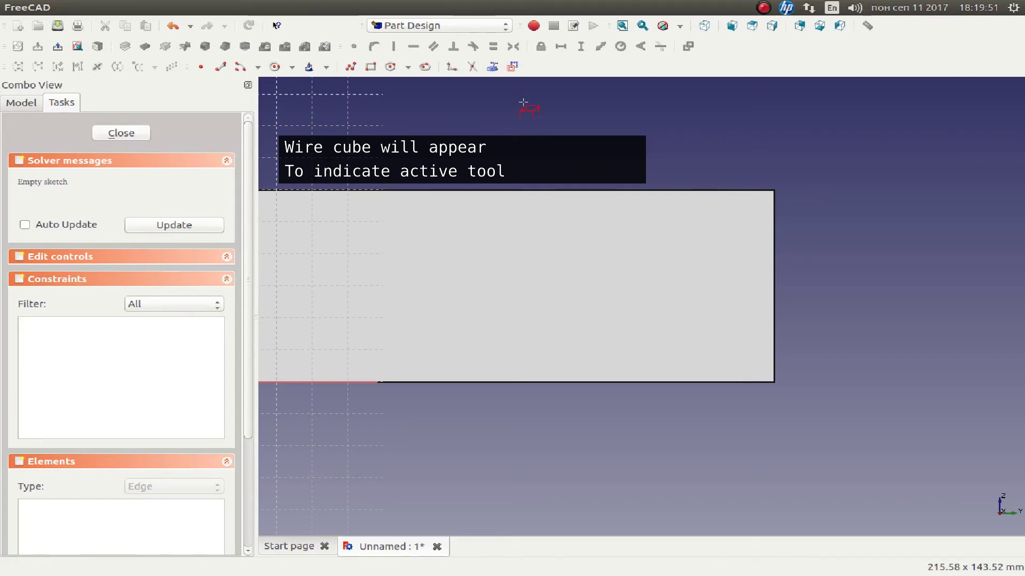
click(778, 298)
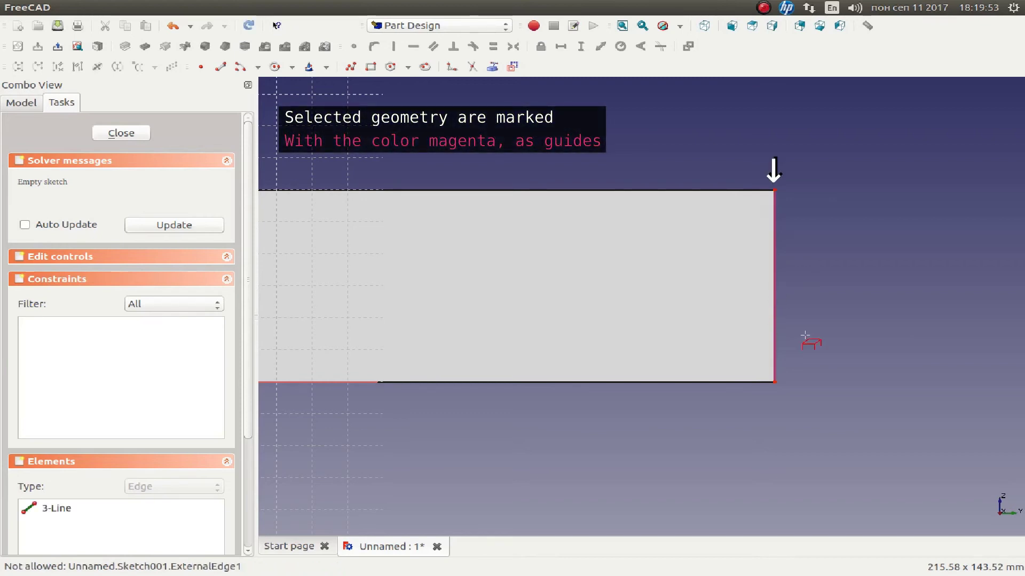
right_click(834, 256)
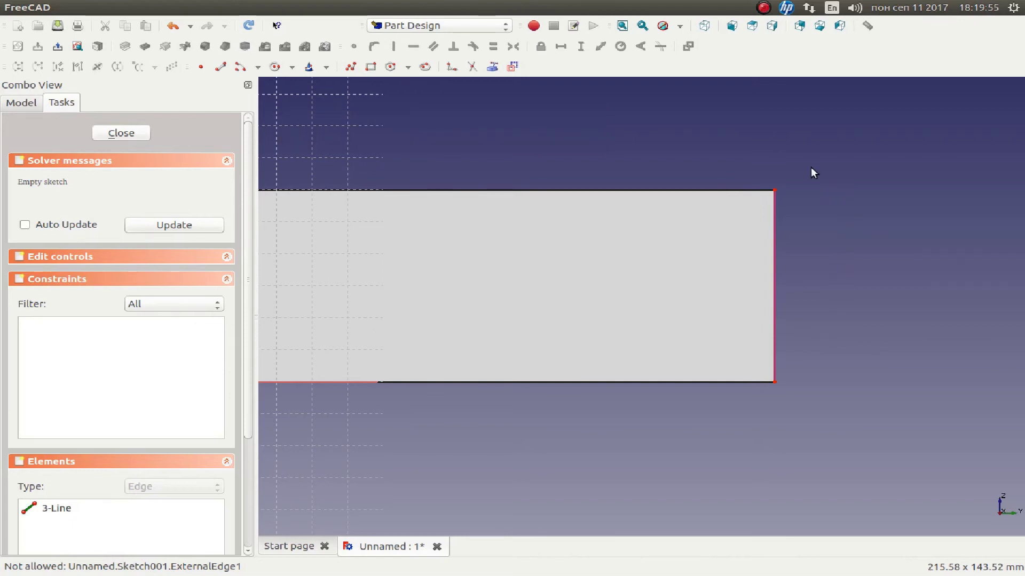
Draw two rectangles from the face's top-right and bottom-right corners
click(370, 68)
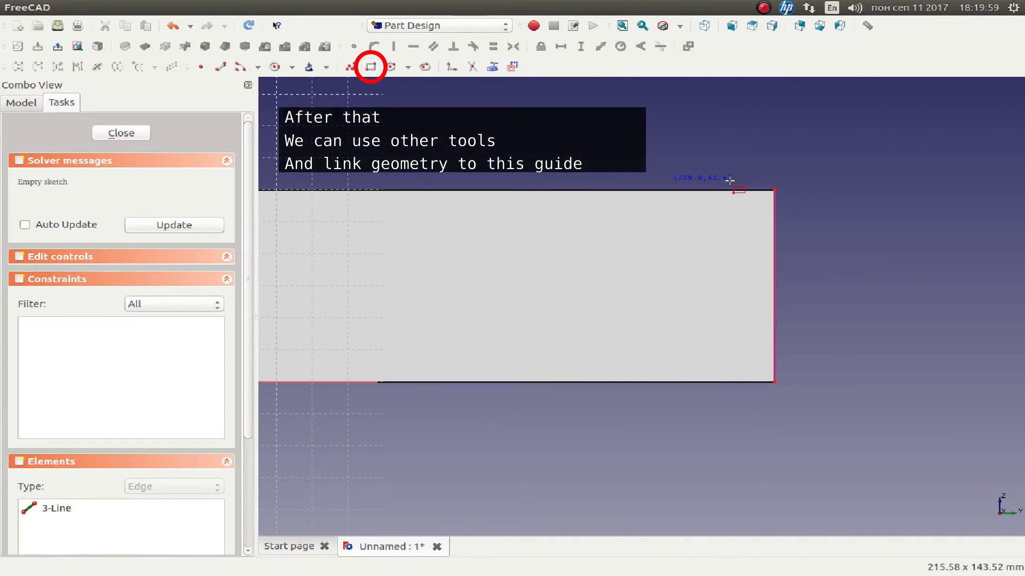
click(774, 190)
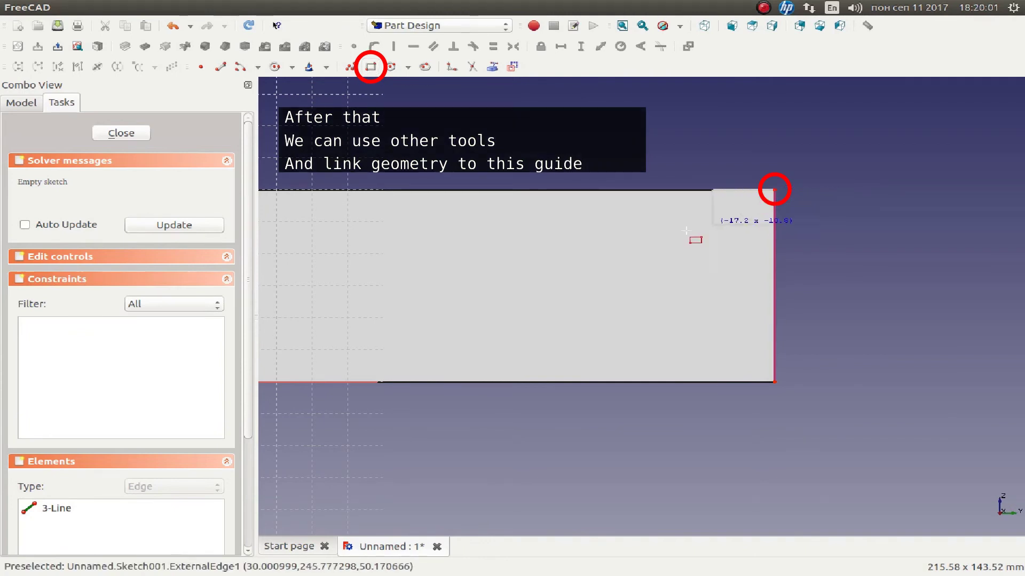
click(602, 271)
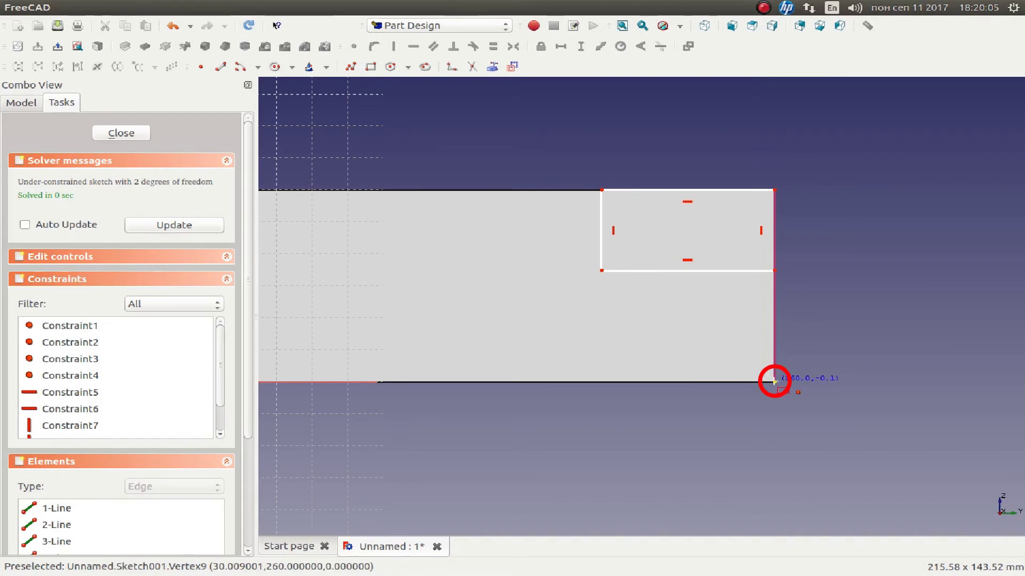
click(774, 383)
click(592, 309)
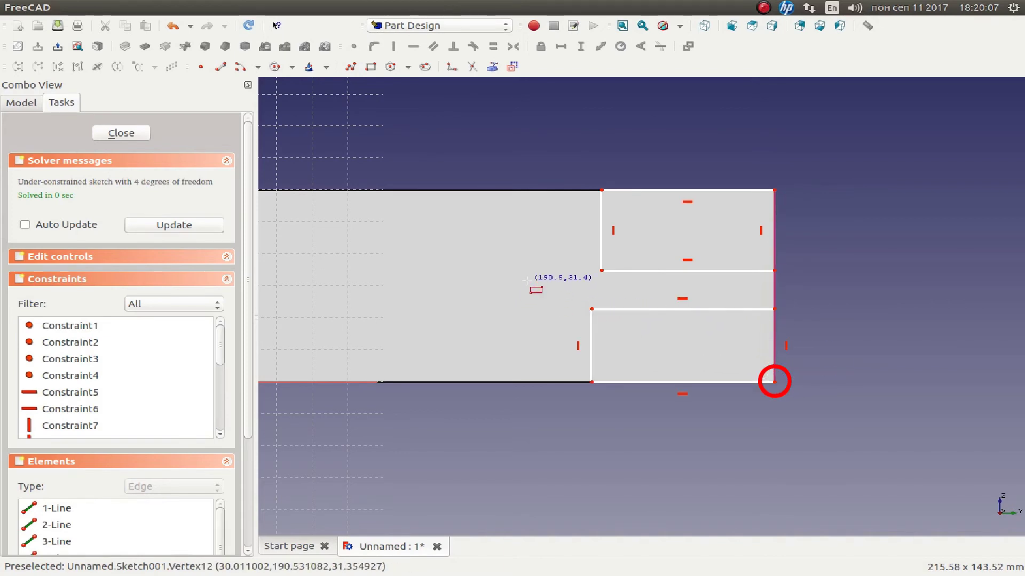
key(Escape)
Constrain both left edges equal, then both inner horizontal edges equal
click(591, 332)
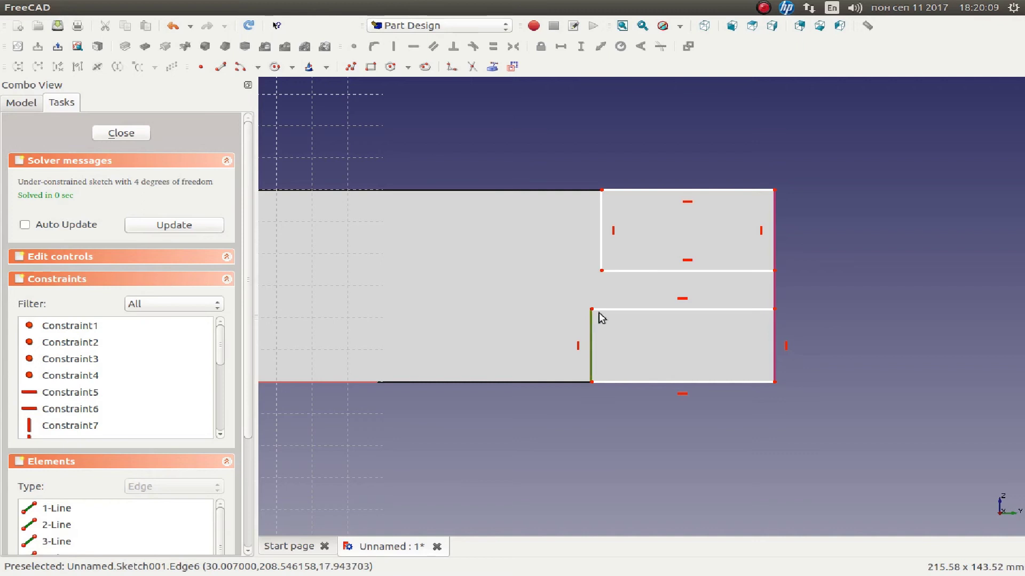
click(602, 257)
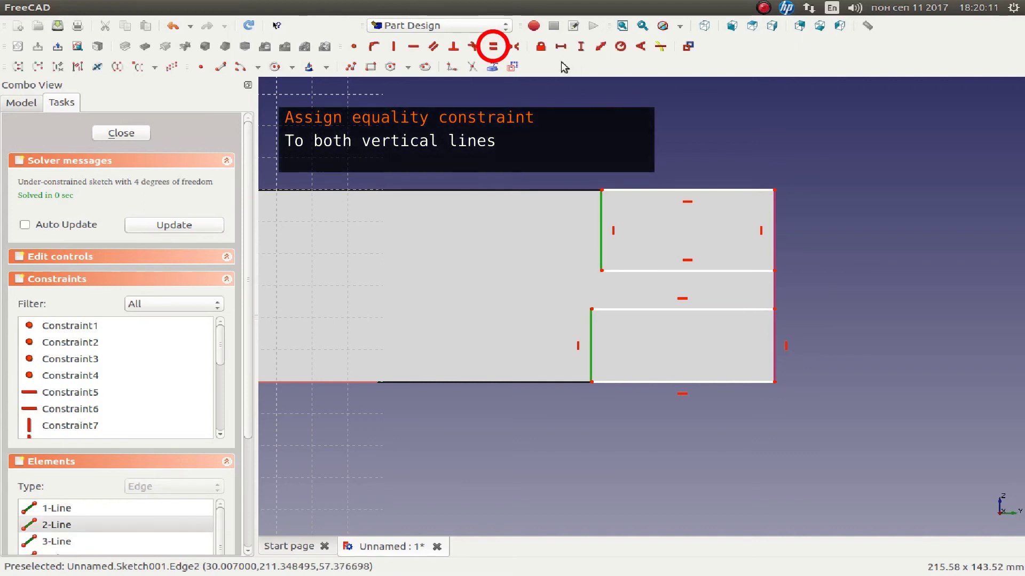
click(492, 46)
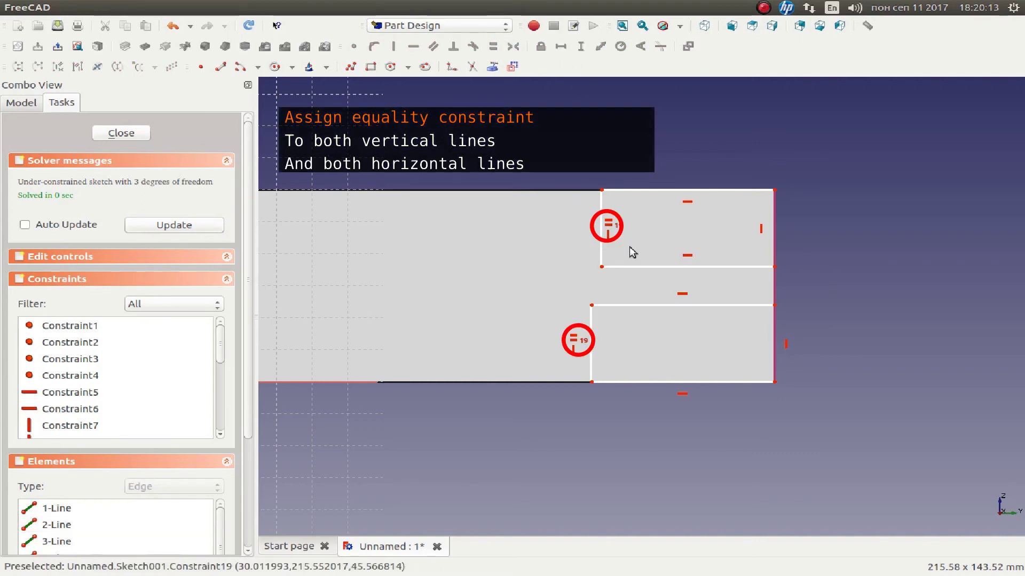
click(647, 267)
click(649, 306)
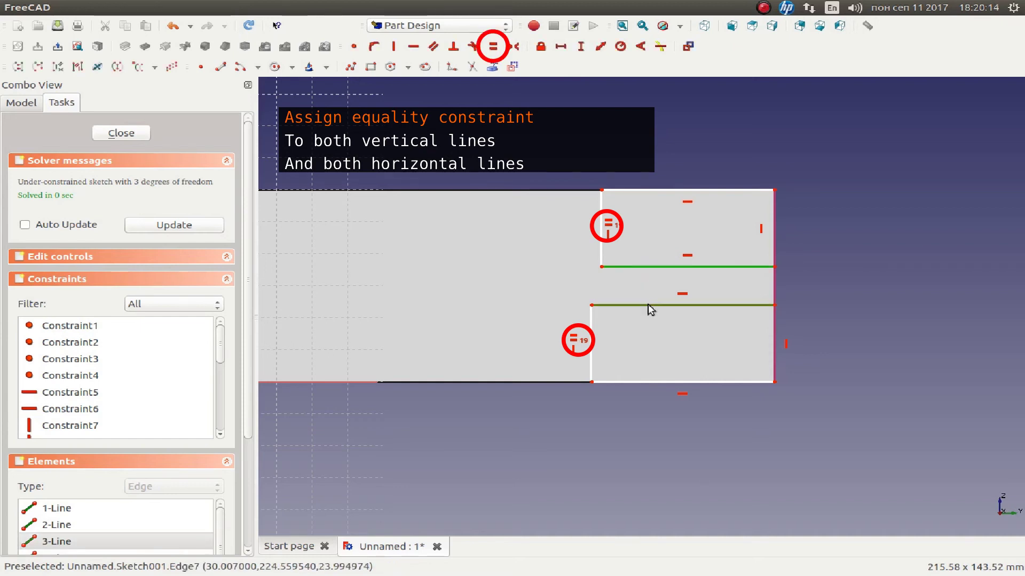
click(494, 46)
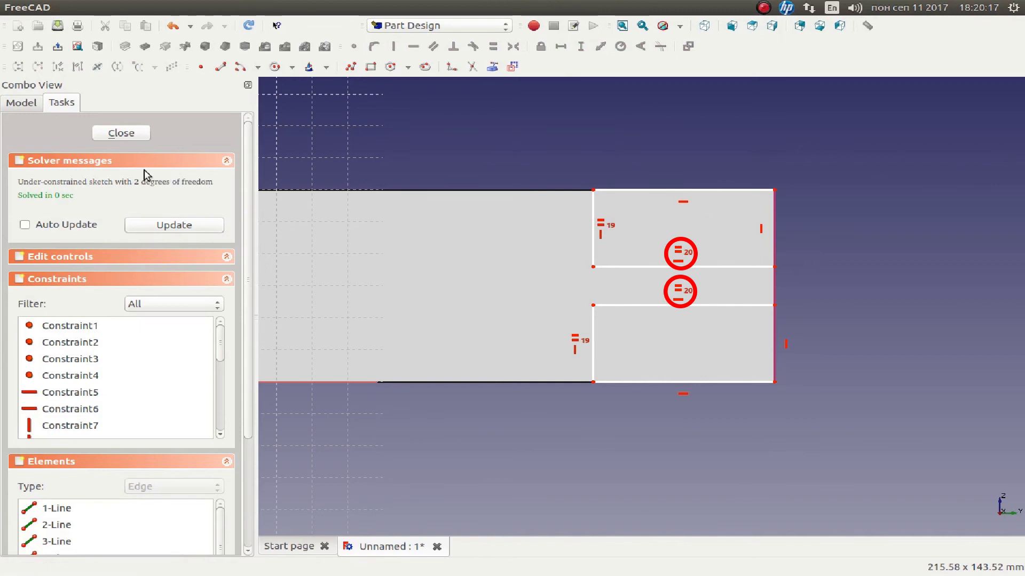
Set the upper rectangle's height to 20 mm with a vertical distance constraint
click(593, 266)
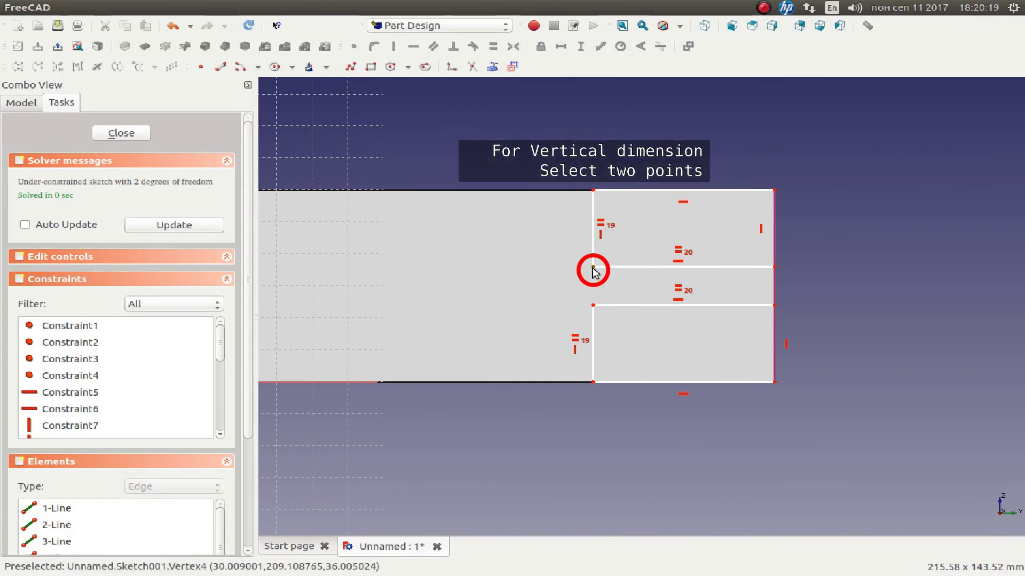
click(593, 191)
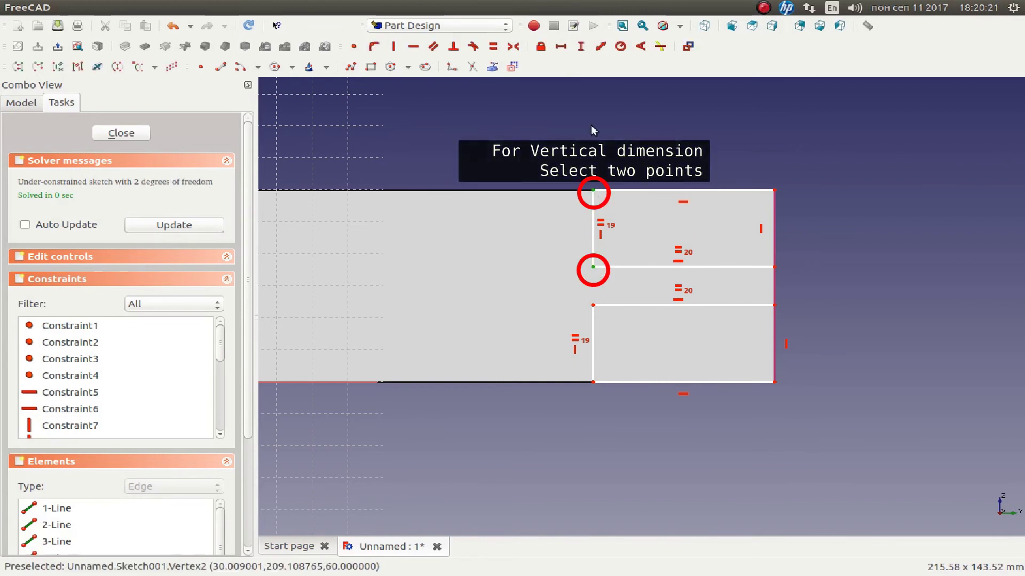
click(580, 48)
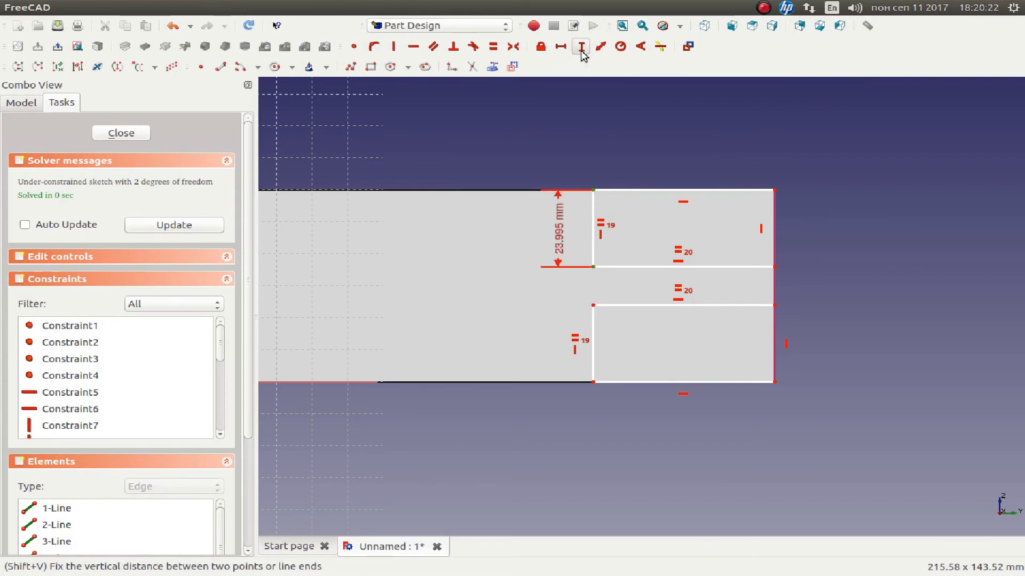
text(2)
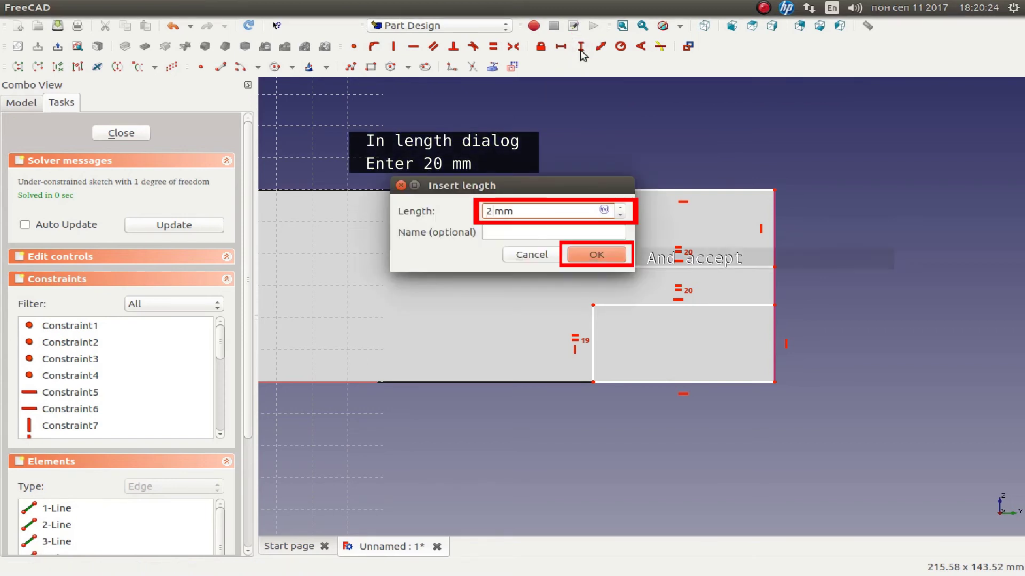
text(0)
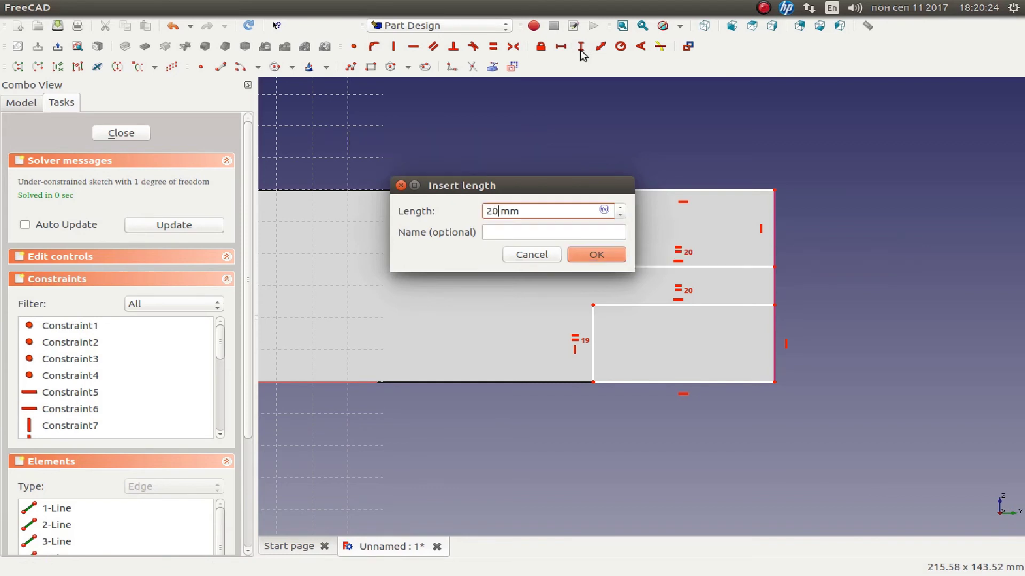
key(Return)
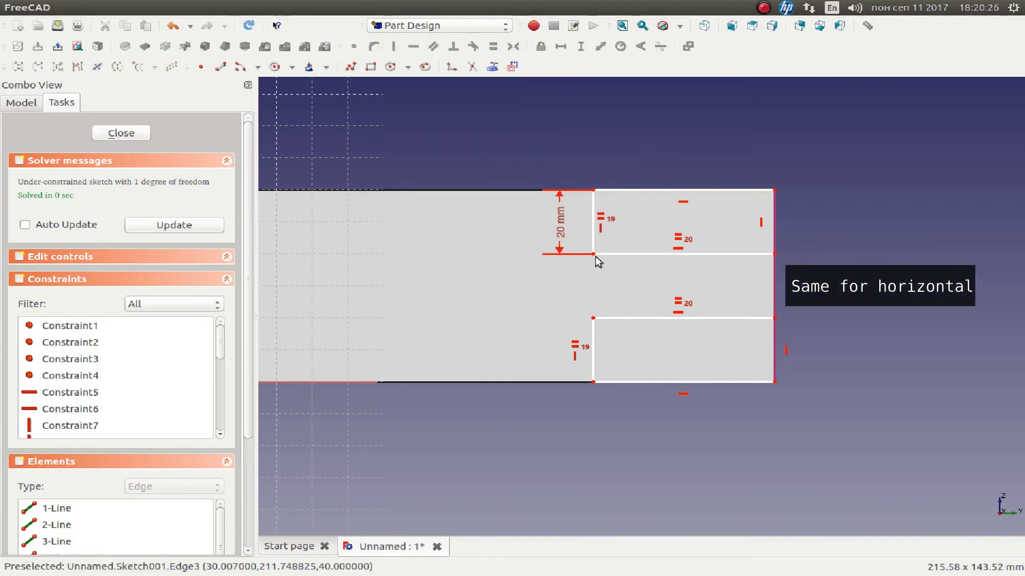
Set the upper rectangle's length to 60 mm with a horizontal distance constraint
click(593, 254)
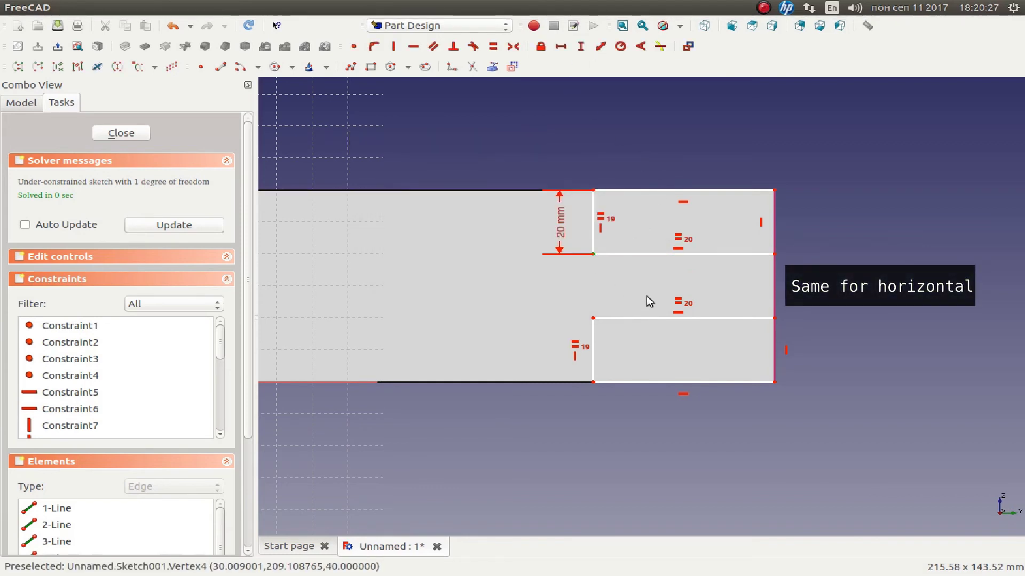
click(774, 255)
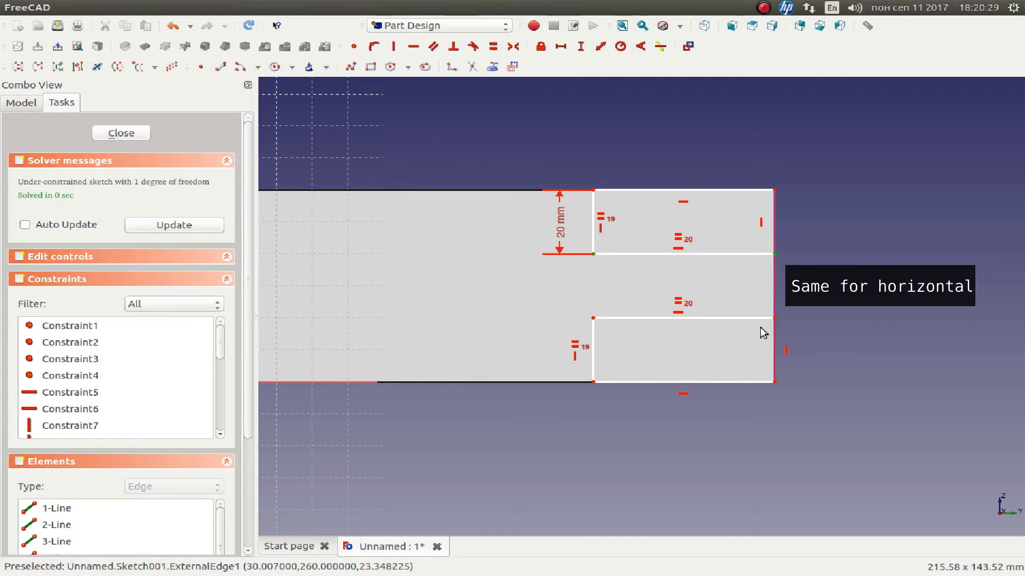
click(564, 48)
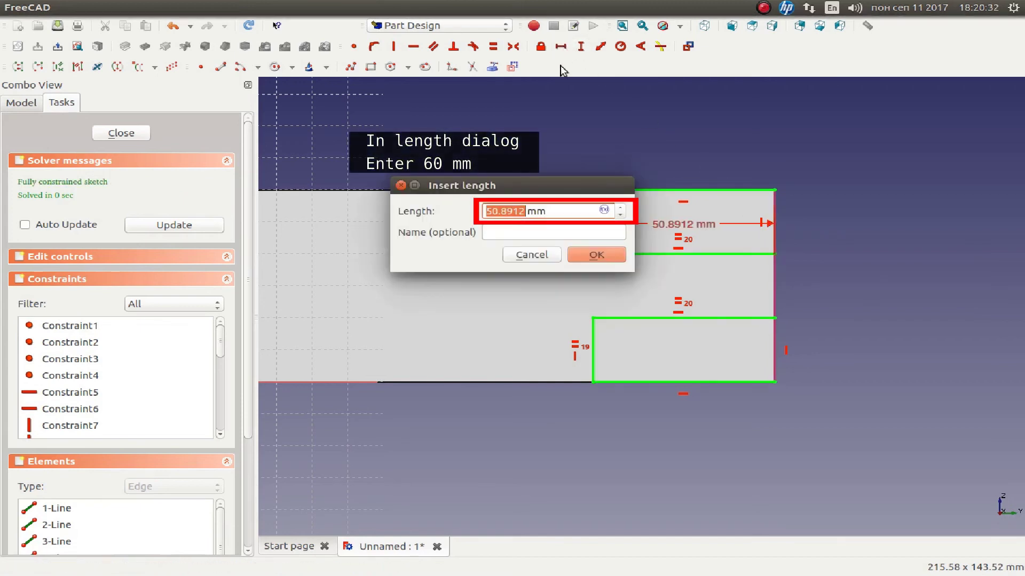
text(60)
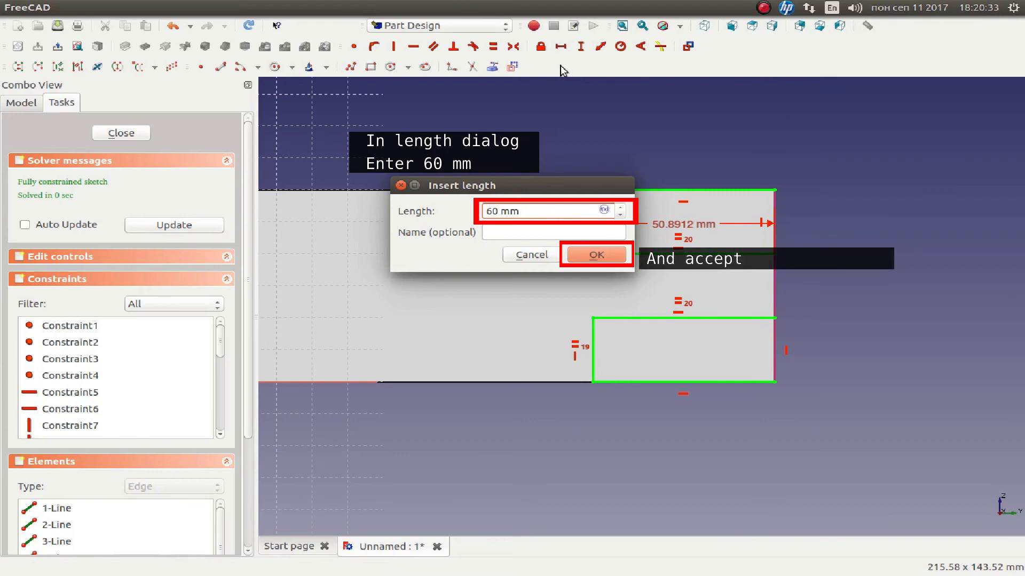
key(Return)
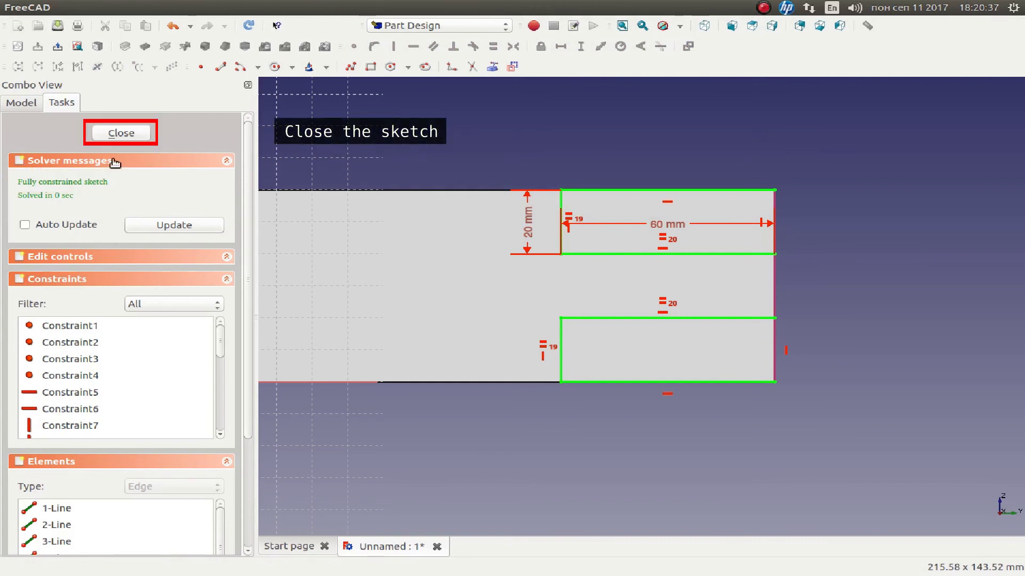
Close the sketch and pocket both rectangles with type 'To first'
click(116, 135)
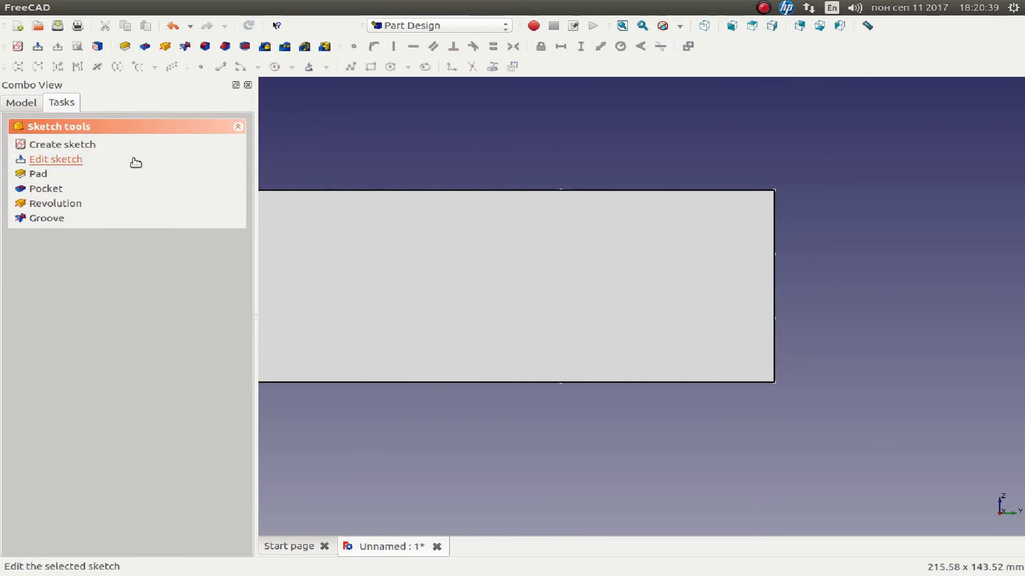
click(45, 189)
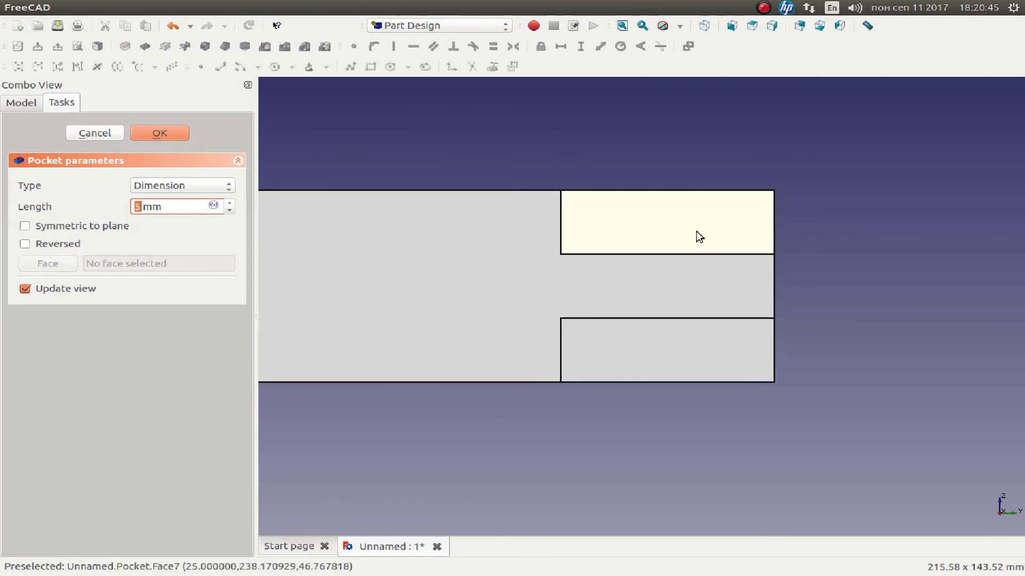
mouse_move(717, 224)
middle_down()
mouse_move(693, 272)
mouse_move(645, 291)
middle_up()
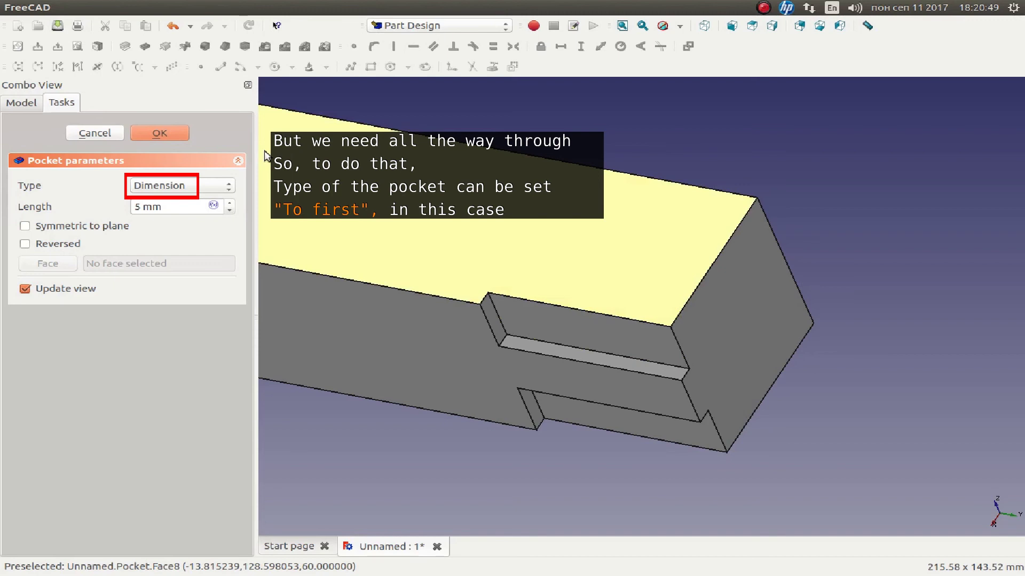
click(148, 190)
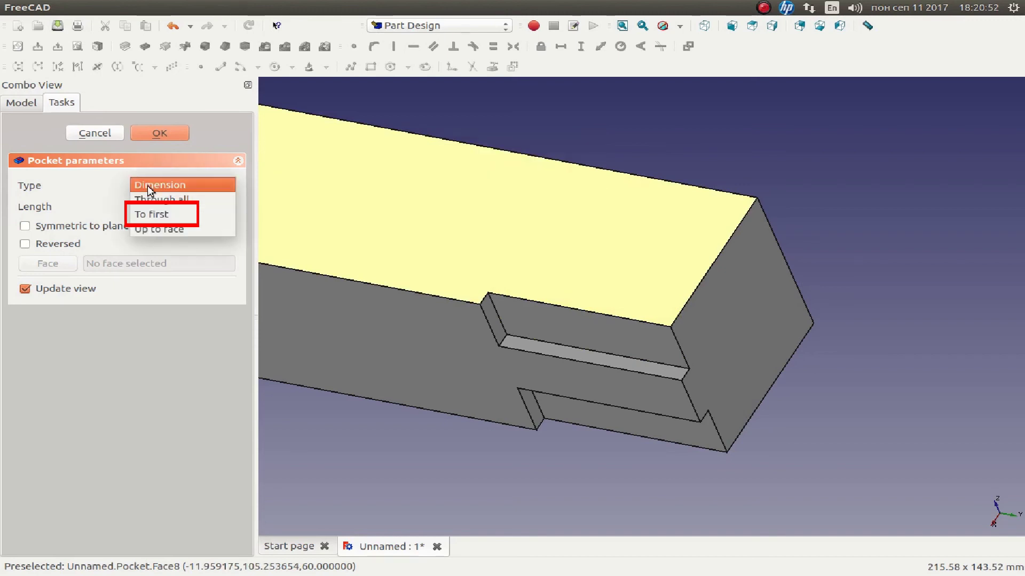
click(148, 213)
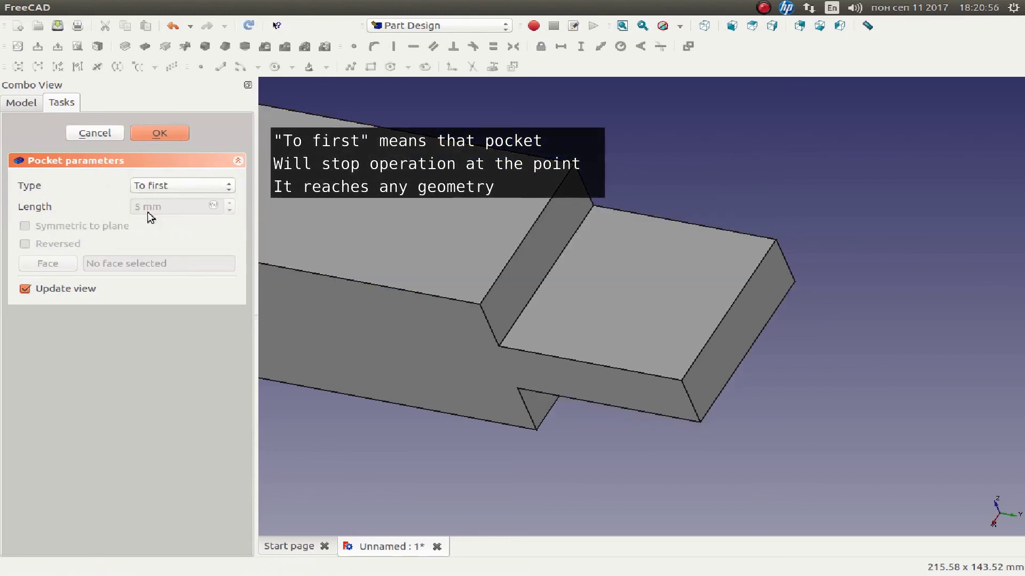
click(159, 134)
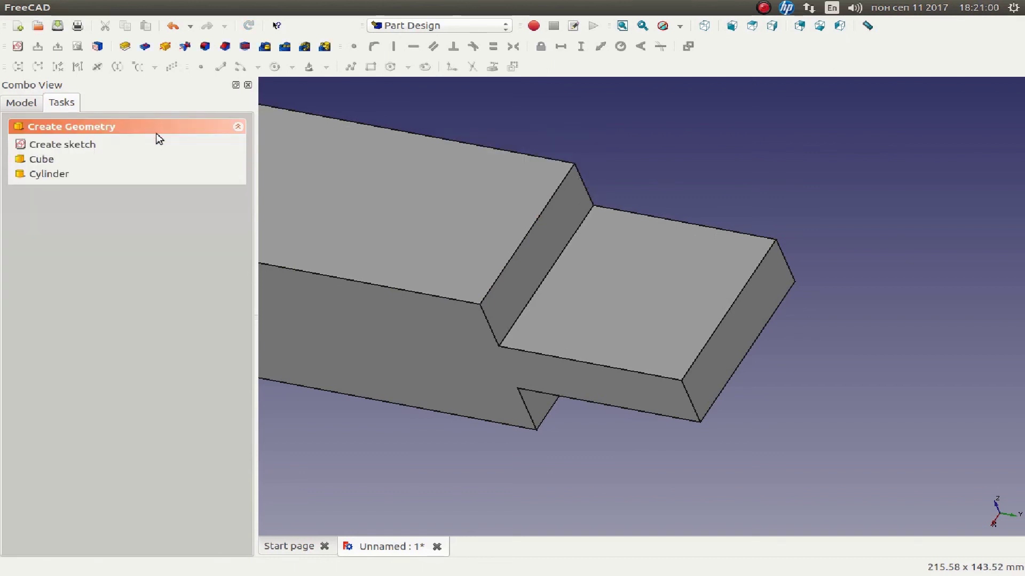
Show the bar in axonometric fit-all view and save it as 001_front_top.fcstd in Tutorial_files_pottery_wheel
click(705, 27)
click(623, 27)
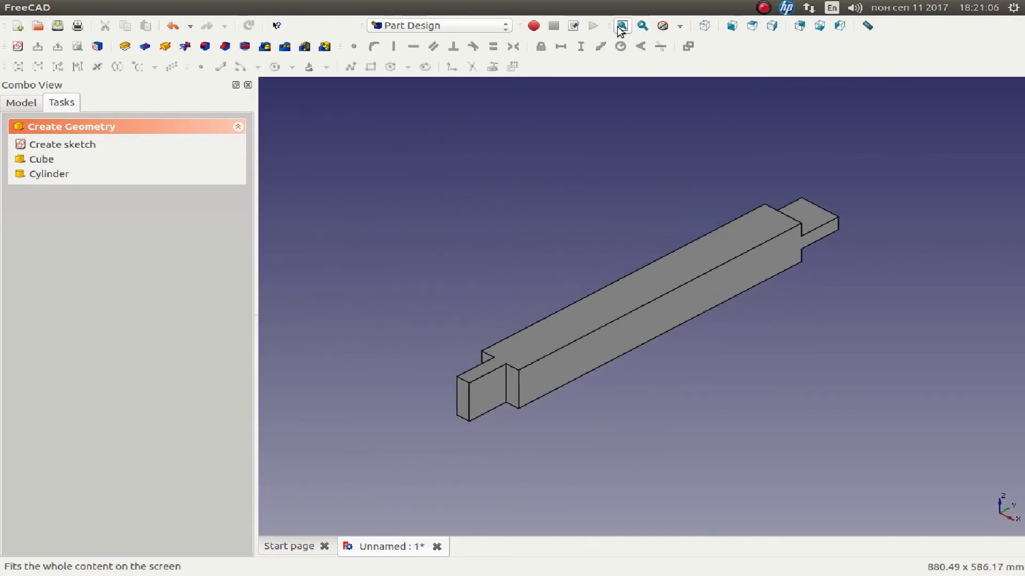
click(58, 31)
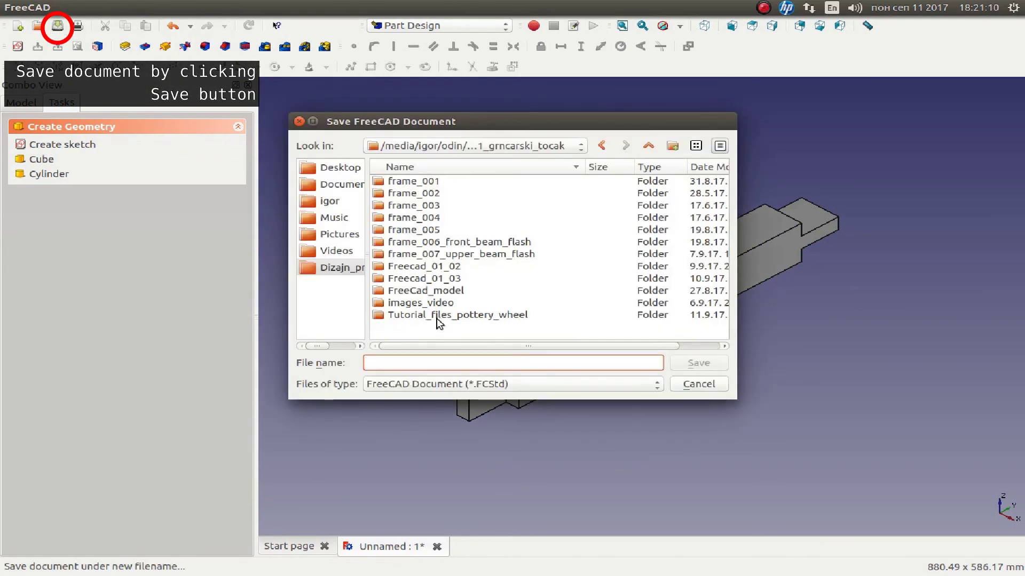
double_click(436, 316)
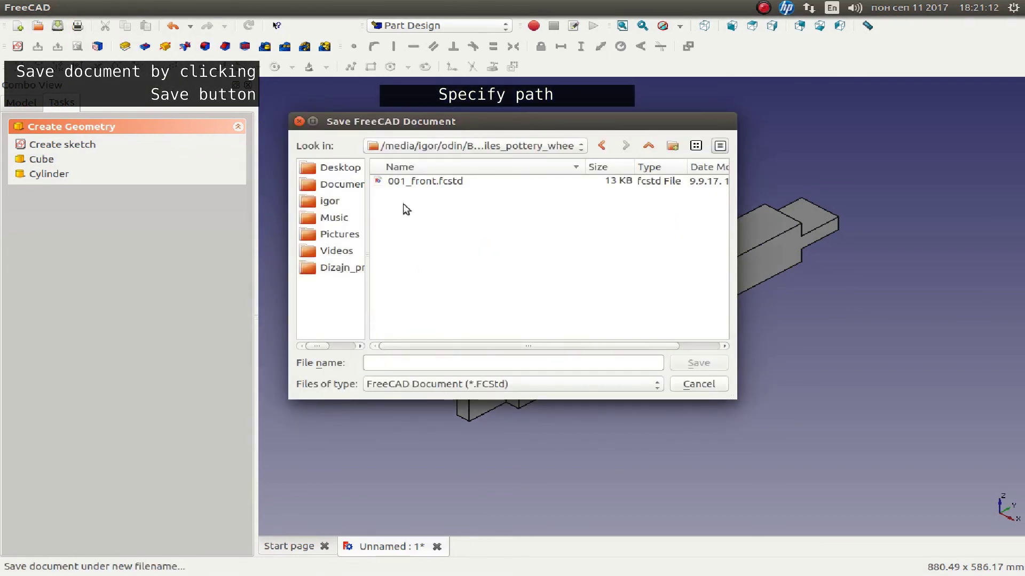
click(424, 184)
double_click(402, 364)
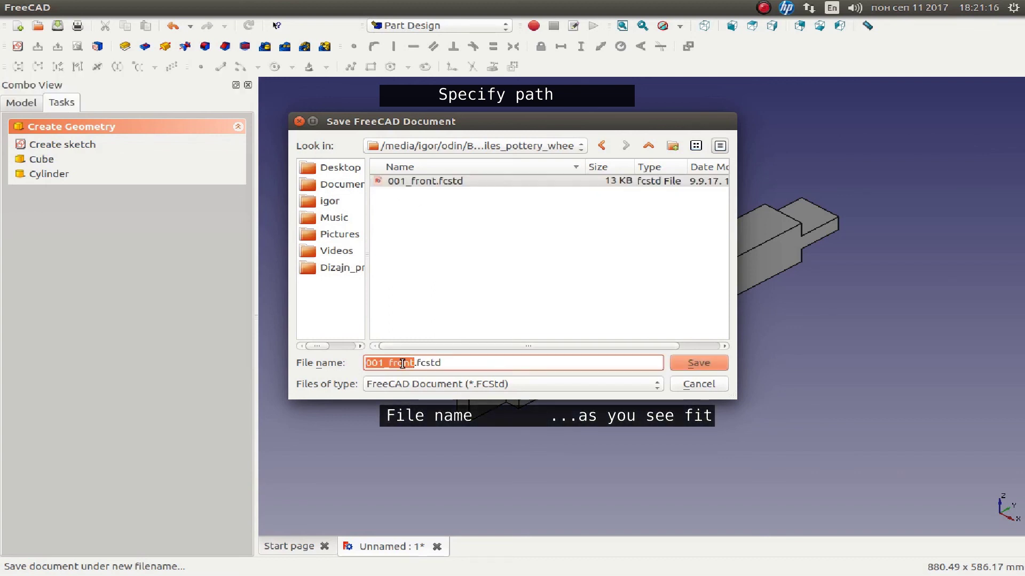
click(409, 363)
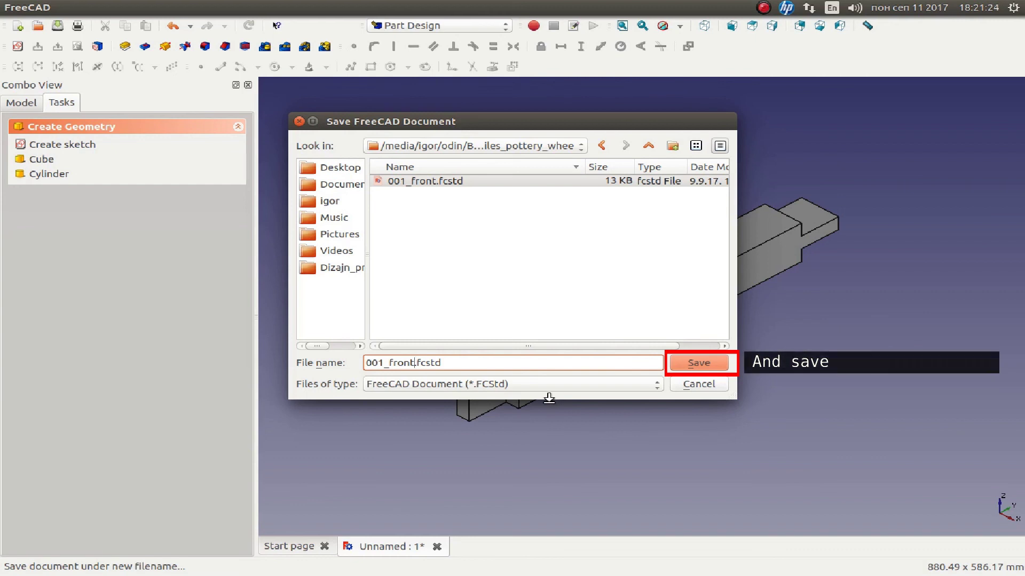
text(_top)
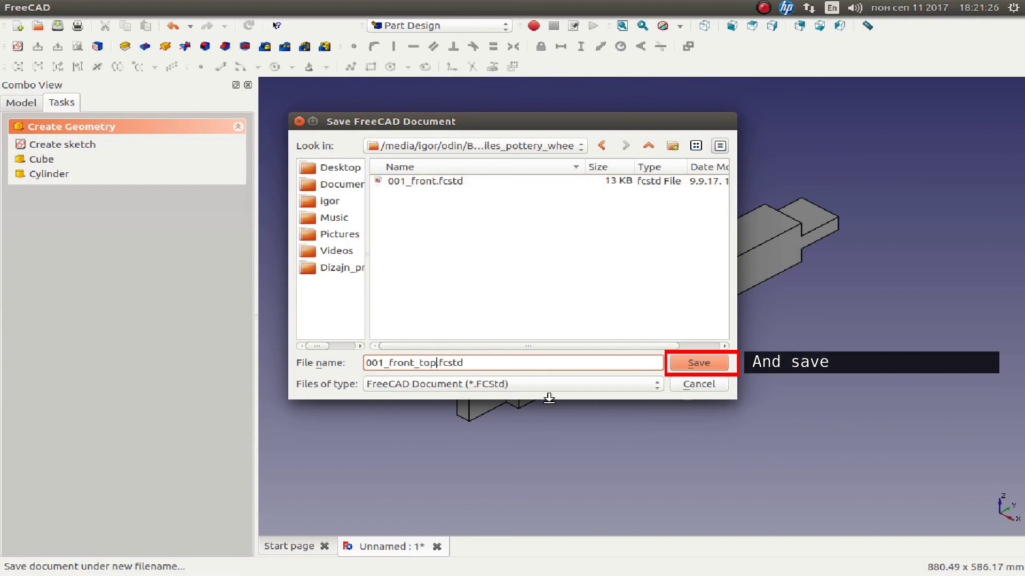
key(Return)
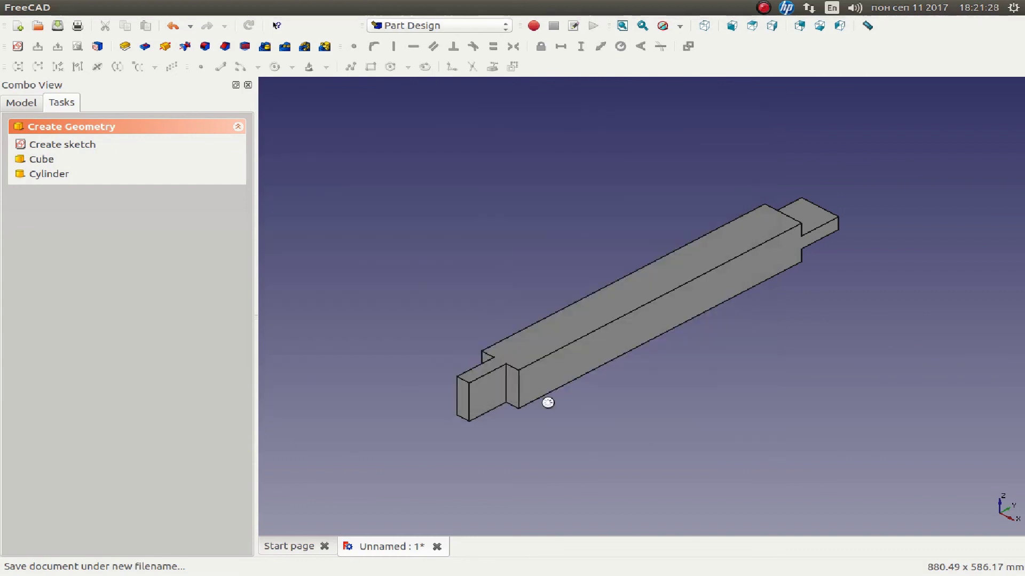